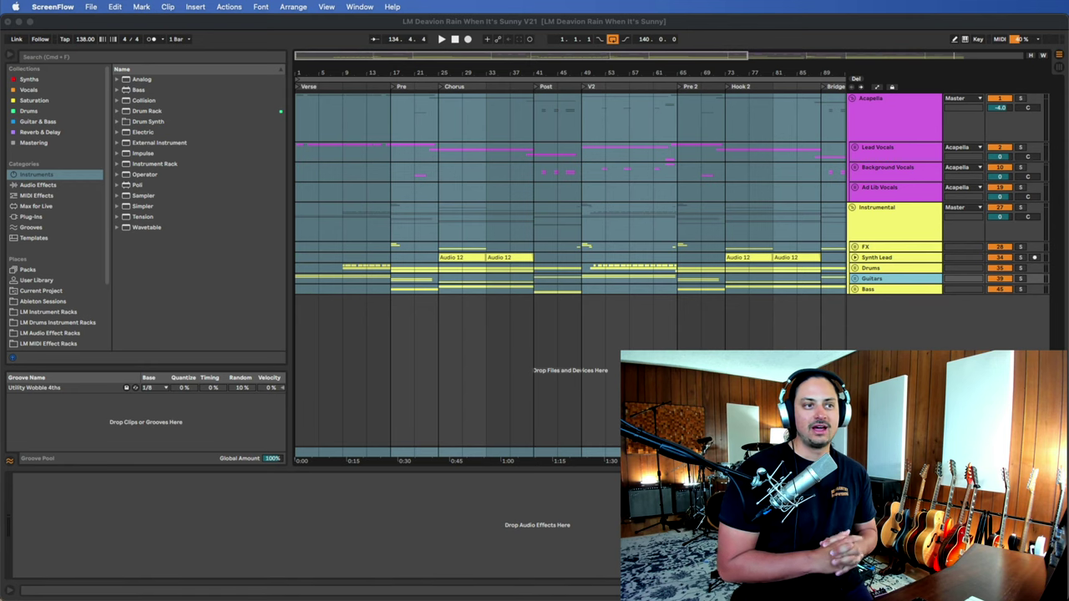
- Fold the Acapella and Instrumental groups, selecting each to view its devices
{"action": "left_click", "coordinate": [748, 195]}
{"action": "left_click", "coordinate": [853, 99]}
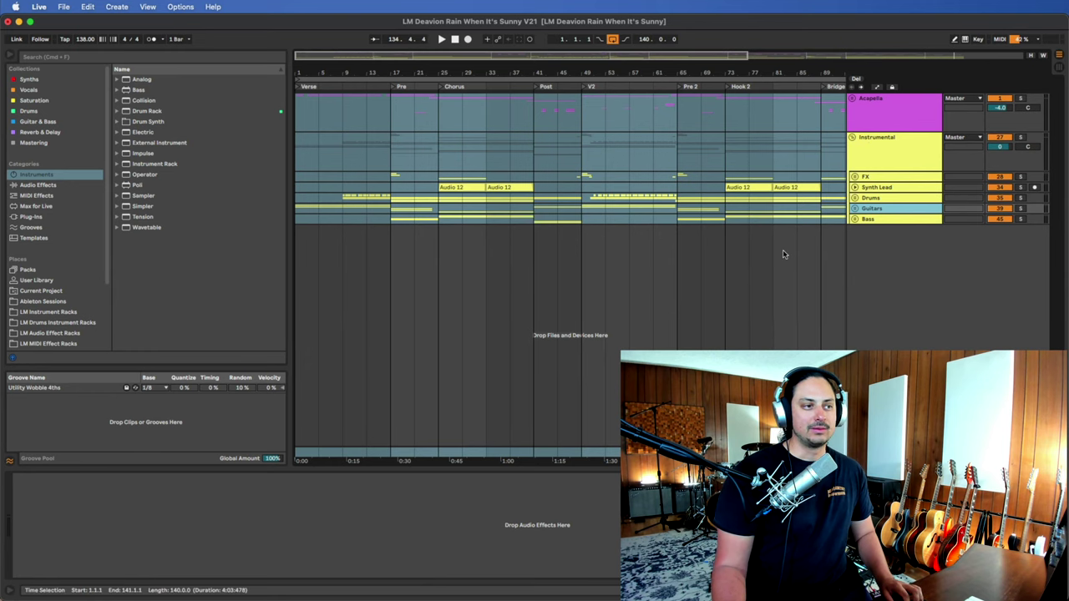
{"action": "left_click", "coordinate": [880, 149]}
{"action": "left_click", "coordinate": [853, 138]}
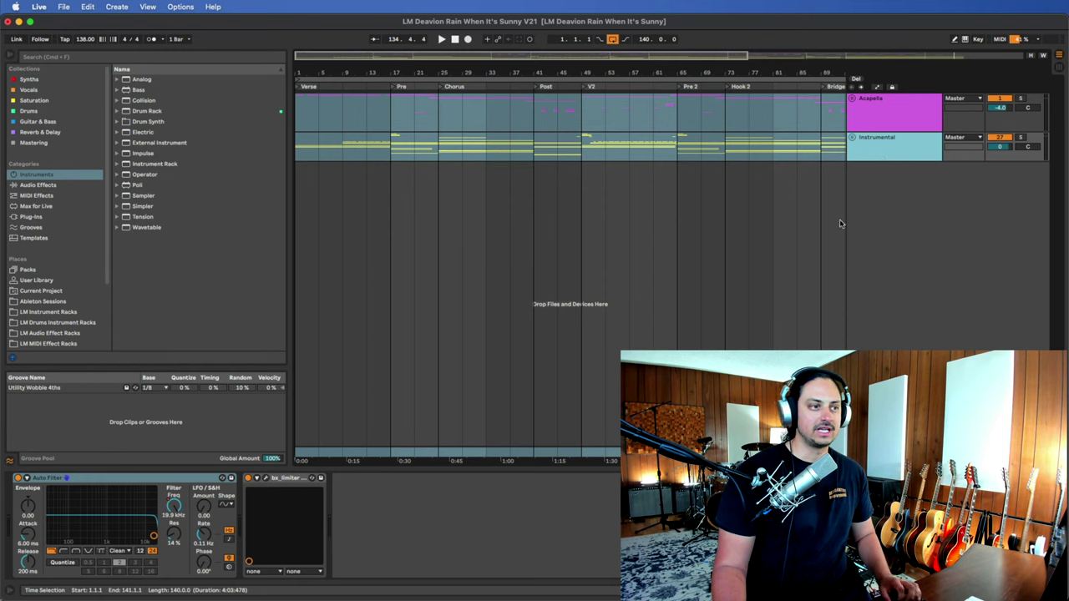
{"action": "left_click", "coordinate": [874, 114]}
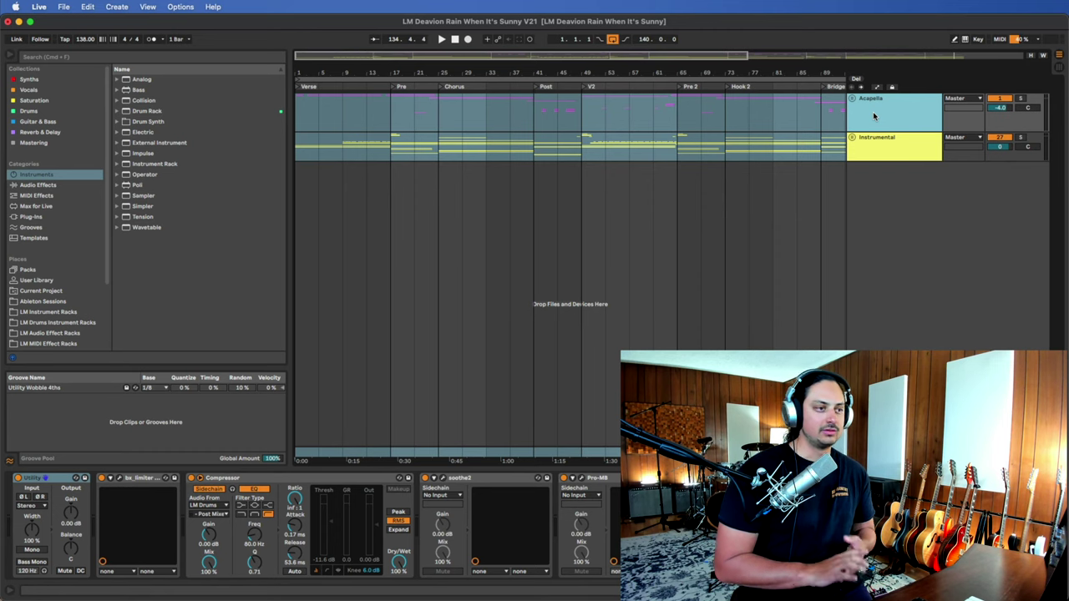
- Unfold, refold and unfold the Instrumental group to view its tracks
{"action": "left_click", "coordinate": [867, 134]}
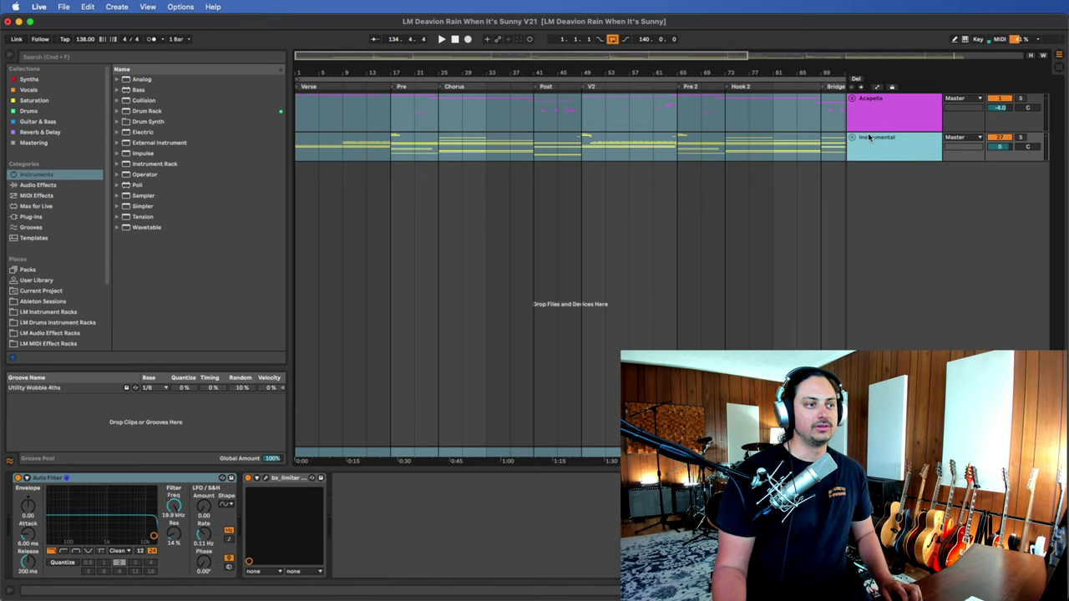
{"action": "left_click", "coordinate": [853, 137]}
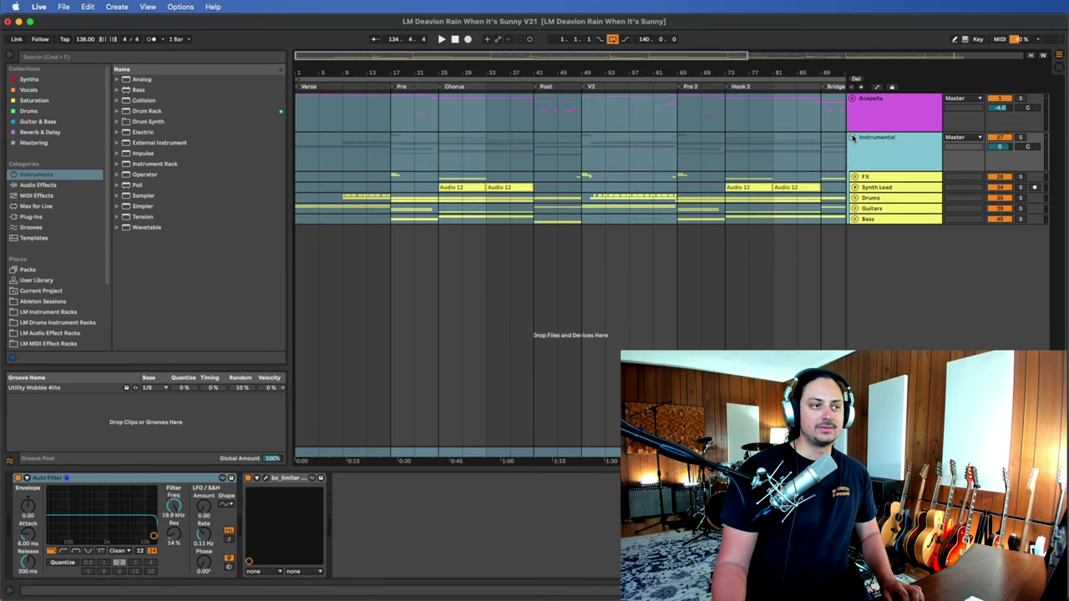
{"action": "left_click", "coordinate": [853, 137]}
{"action": "left_click", "coordinate": [853, 137]}
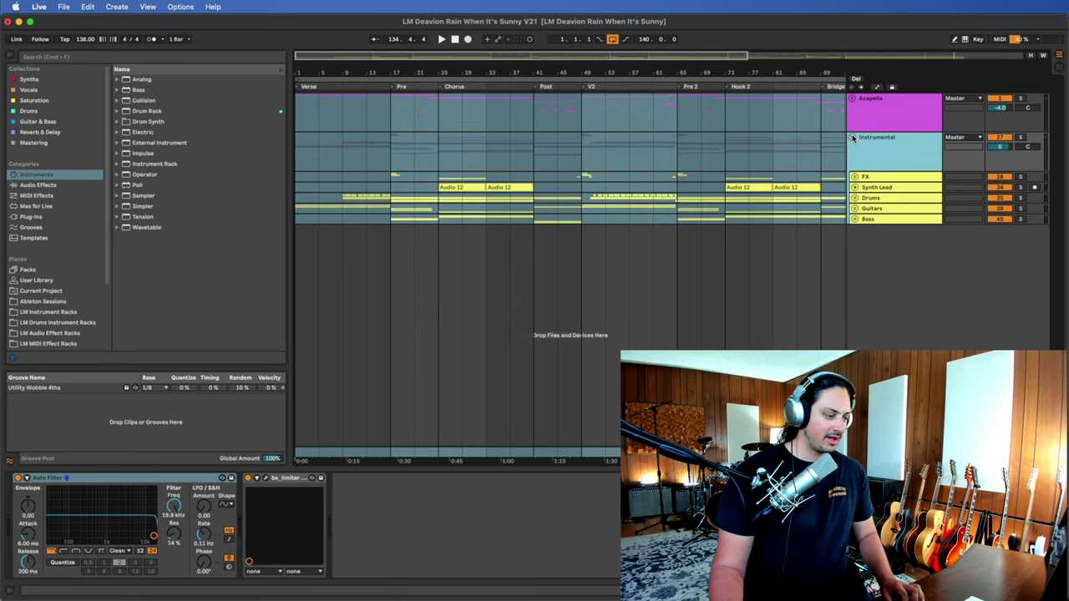
- Collapse both the Acapella and Instrumental groups again, selecting each one
{"action": "left_click", "coordinate": [851, 97]}
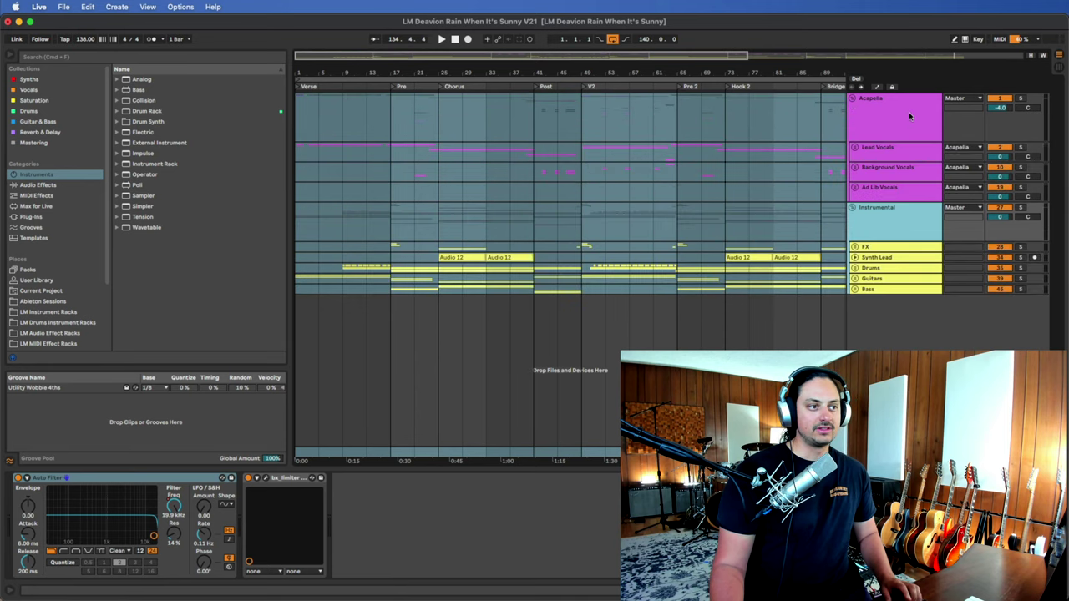
{"action": "left_click", "coordinate": [910, 116]}
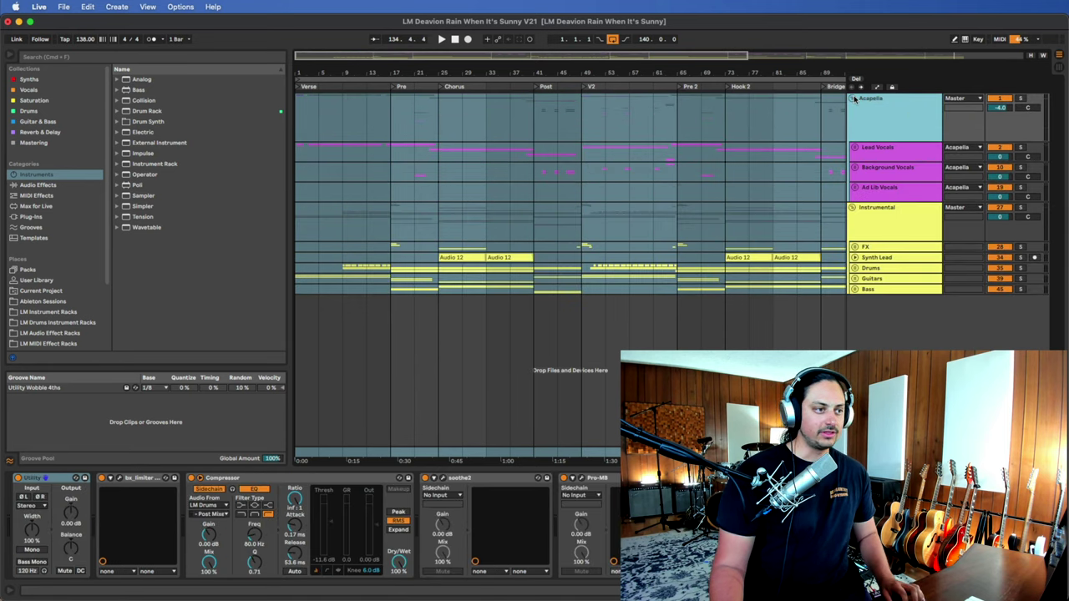
{"action": "left_click", "coordinate": [852, 98]}
{"action": "left_click", "coordinate": [852, 137]}
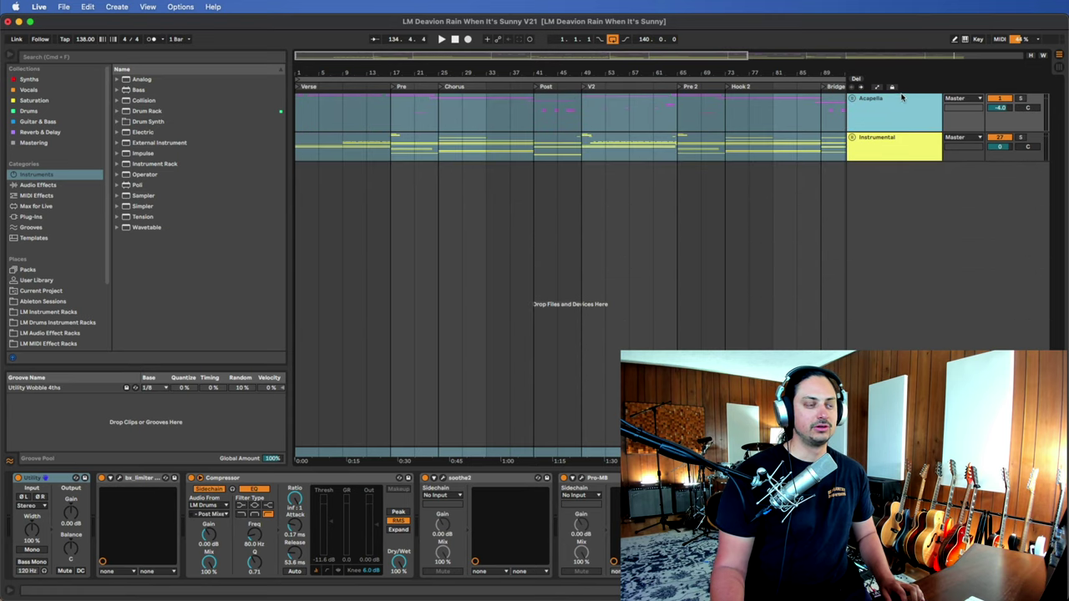
{"action": "left_click", "coordinate": [900, 137]}
{"action": "left_click", "coordinate": [871, 102]}
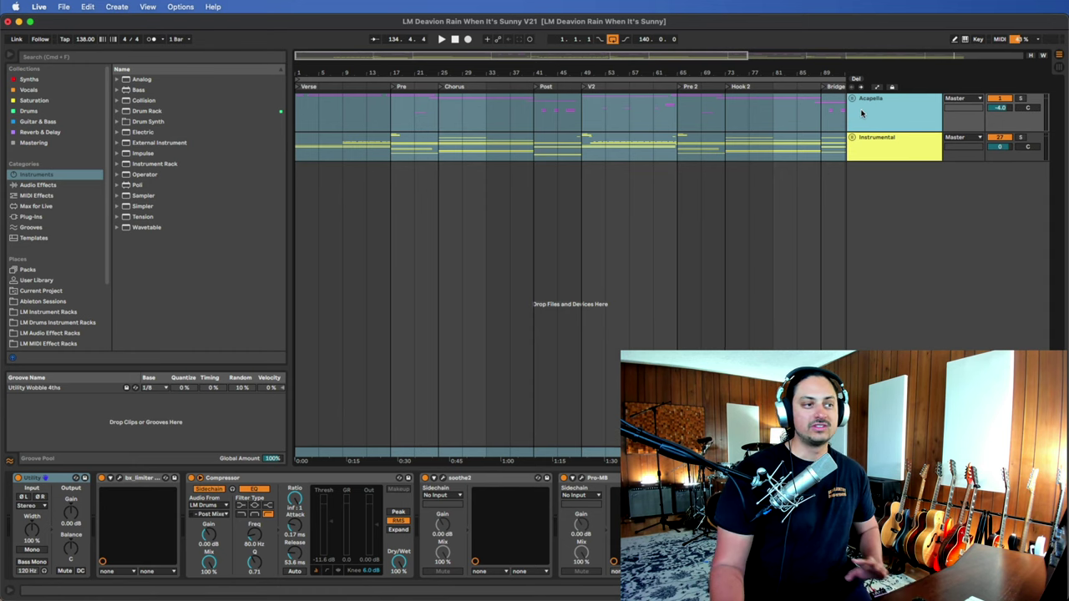
- Unfold Acapella to check its Lead, Background and Ad Lib Vocals groups, then fold it
{"action": "left_click", "coordinate": [852, 98]}
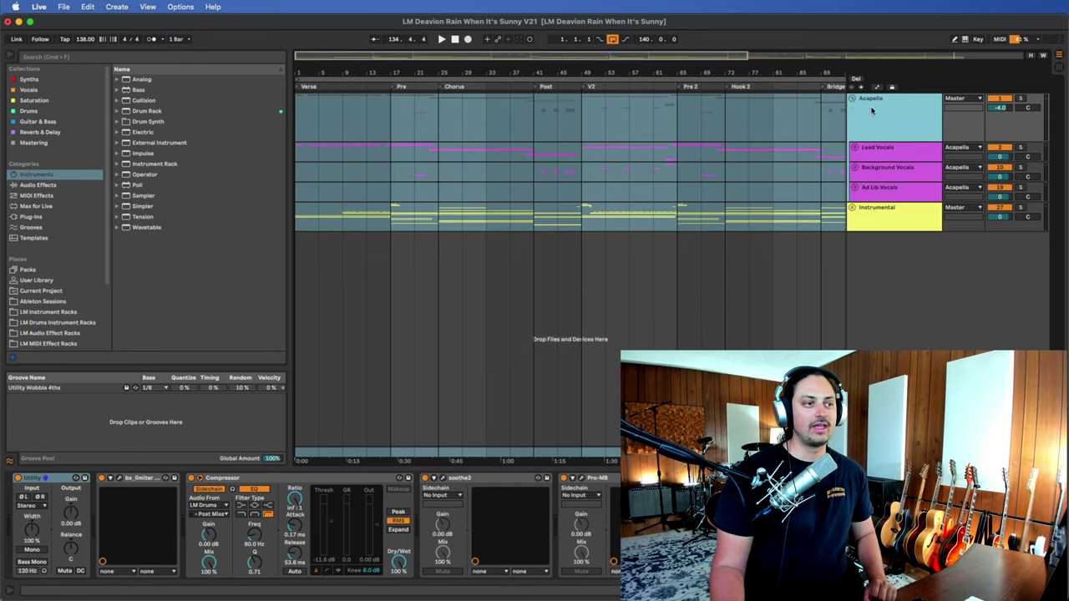
{"action": "left_click", "coordinate": [887, 157]}
{"action": "left_click", "coordinate": [895, 172]}
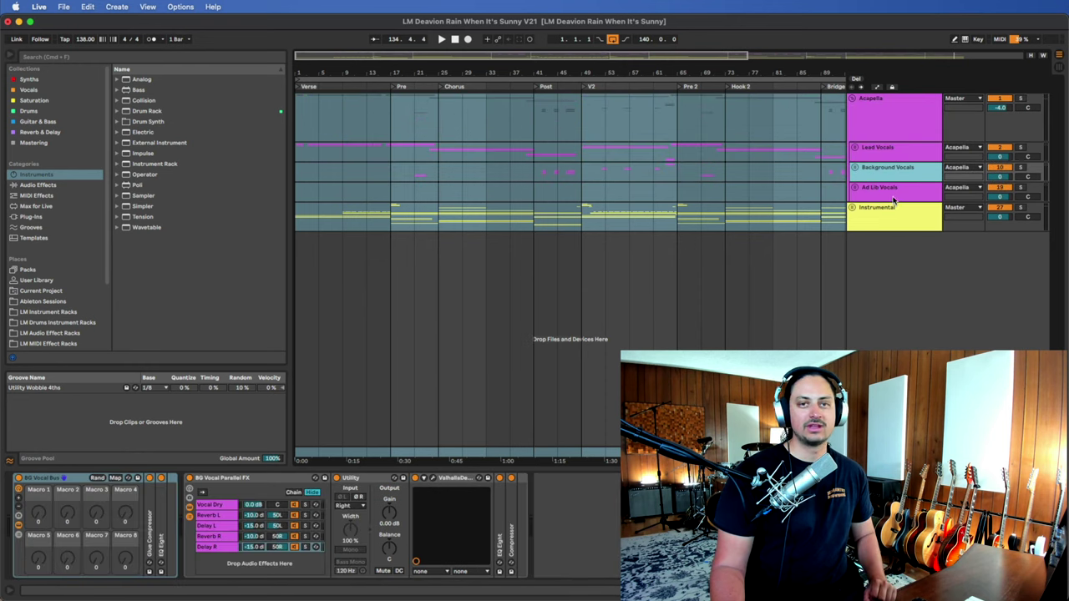
{"action": "left_click", "coordinate": [894, 199]}
{"action": "left_click", "coordinate": [892, 136]}
{"action": "left_click", "coordinate": [852, 98]}
- Leave Instrumental folded after a quick look and reopen the Acapella group
{"action": "left_click", "coordinate": [879, 144]}
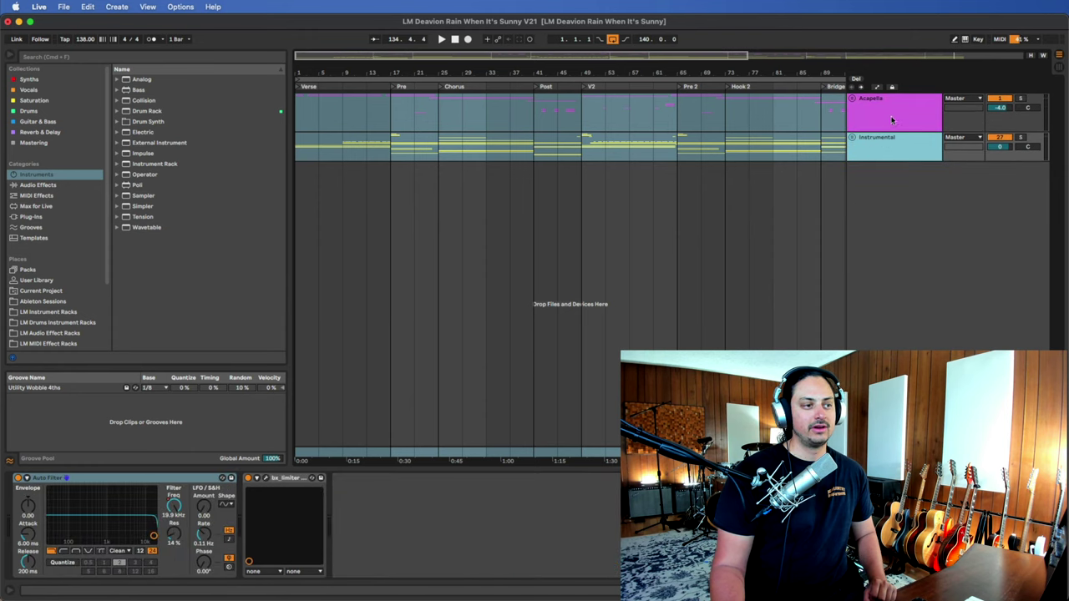
{"action": "left_click", "coordinate": [852, 137]}
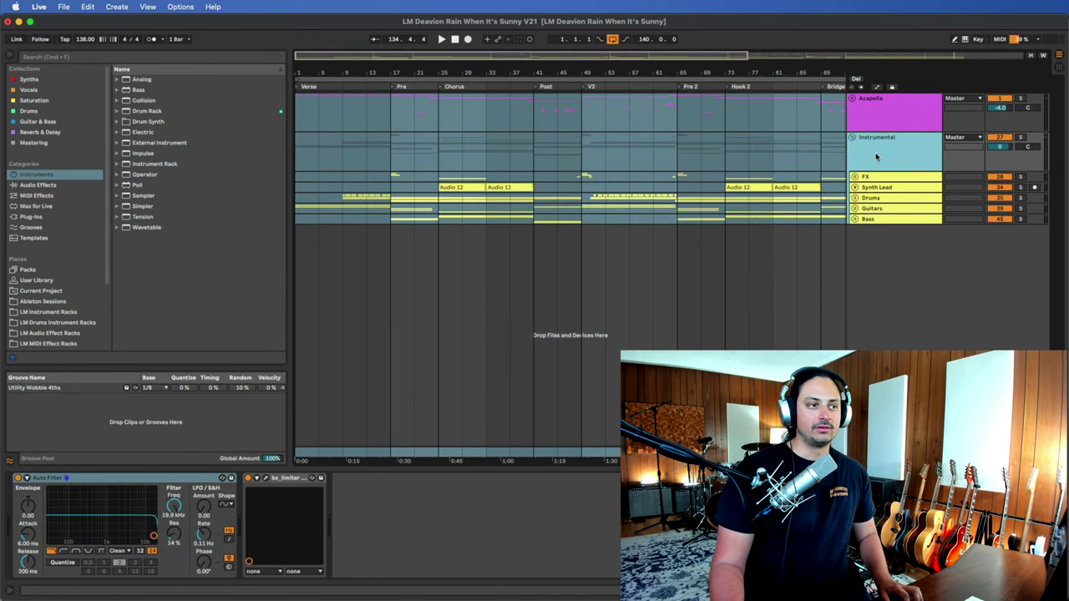
{"action": "left_click", "coordinate": [852, 136]}
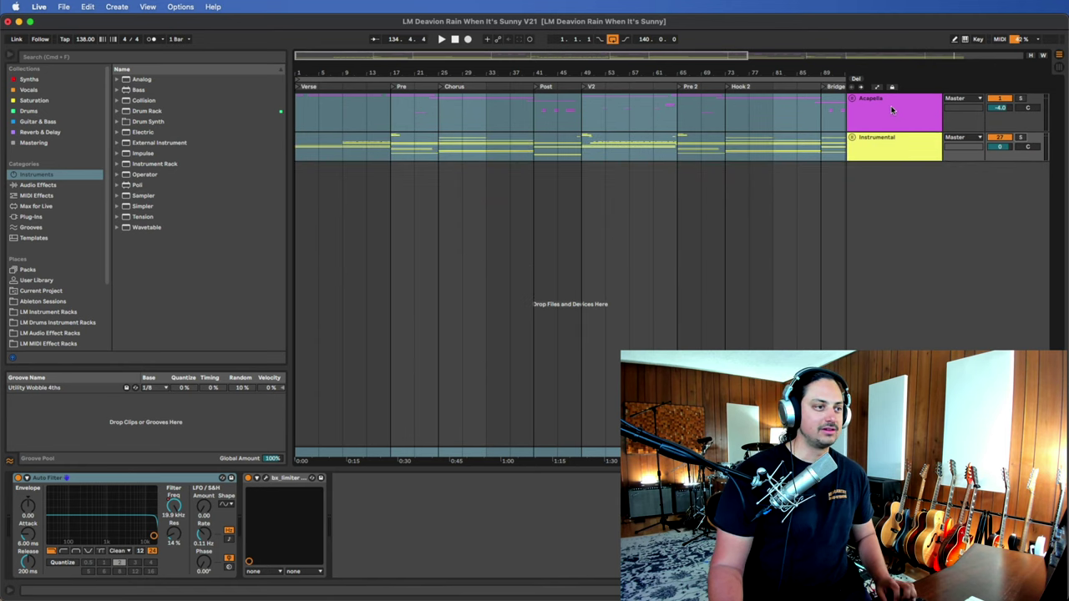
{"action": "left_click", "coordinate": [853, 99]}
- Unfold the Lead Vocals and Background Vocals groups and scroll through their tracks
{"action": "left_click", "coordinate": [861, 149]}
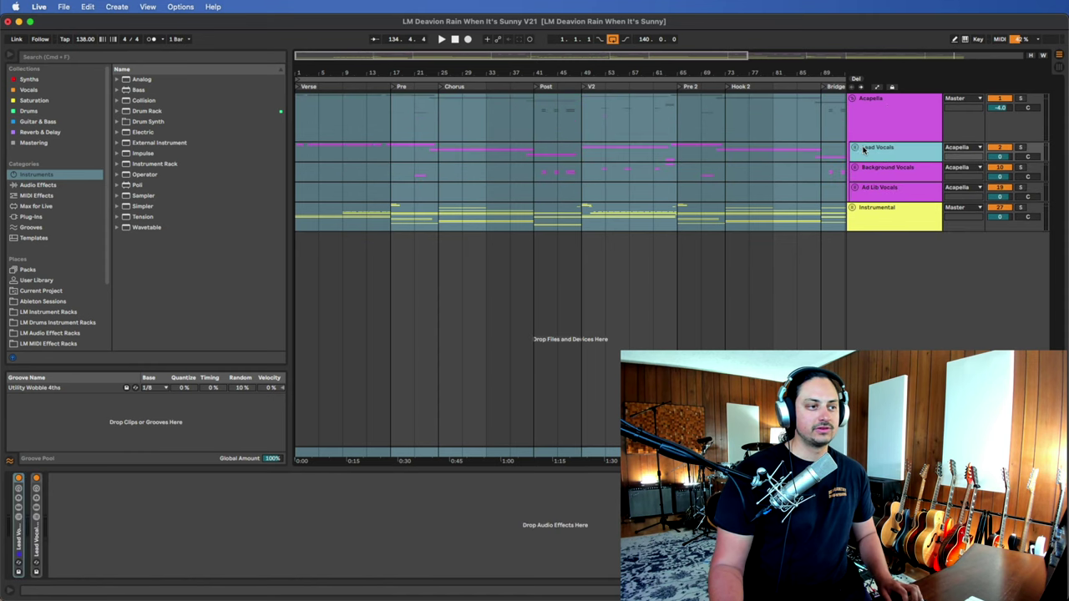
{"action": "left_click", "coordinate": [853, 147]}
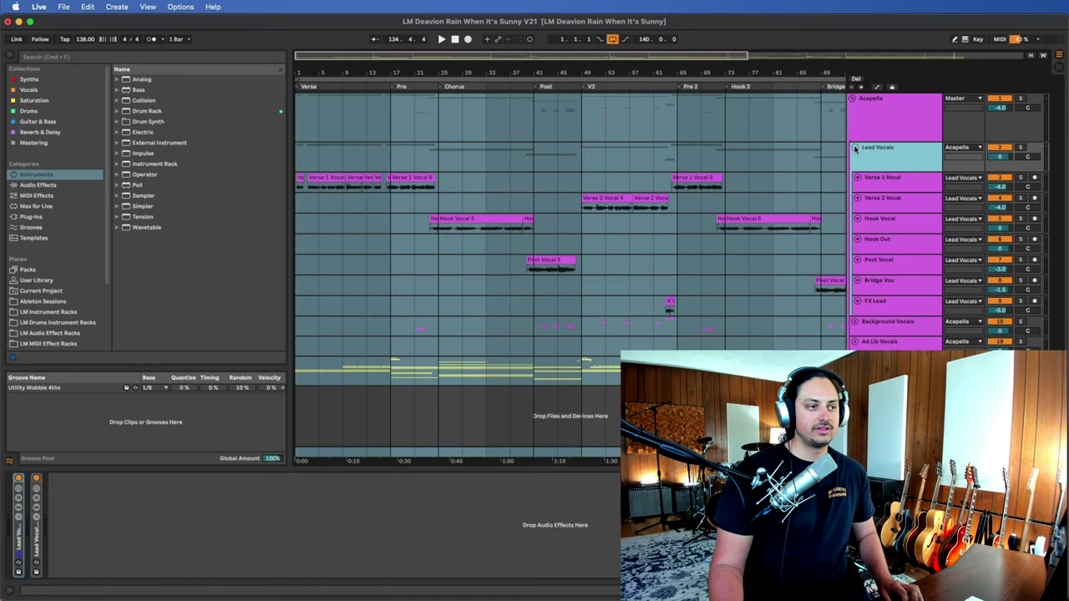
{"action": "left_click", "coordinate": [853, 321]}
{"action": "scroll", "coordinate": [854, 326], "scroll_direction": "down", "scroll_amount": 1}
{"action": "scroll", "coordinate": [854, 327], "scroll_direction": "down", "scroll_amount": 3}
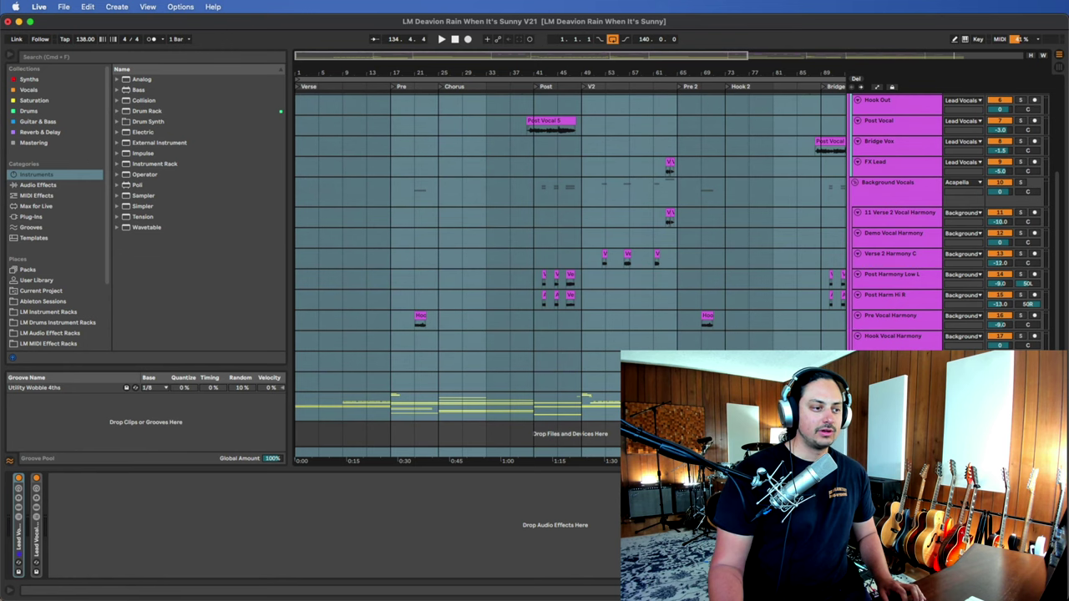
{"action": "scroll", "coordinate": [892, 234], "scroll_direction": "down", "scroll_amount": 2}
{"action": "scroll", "coordinate": [892, 234], "scroll_direction": "up", "scroll_amount": 6}
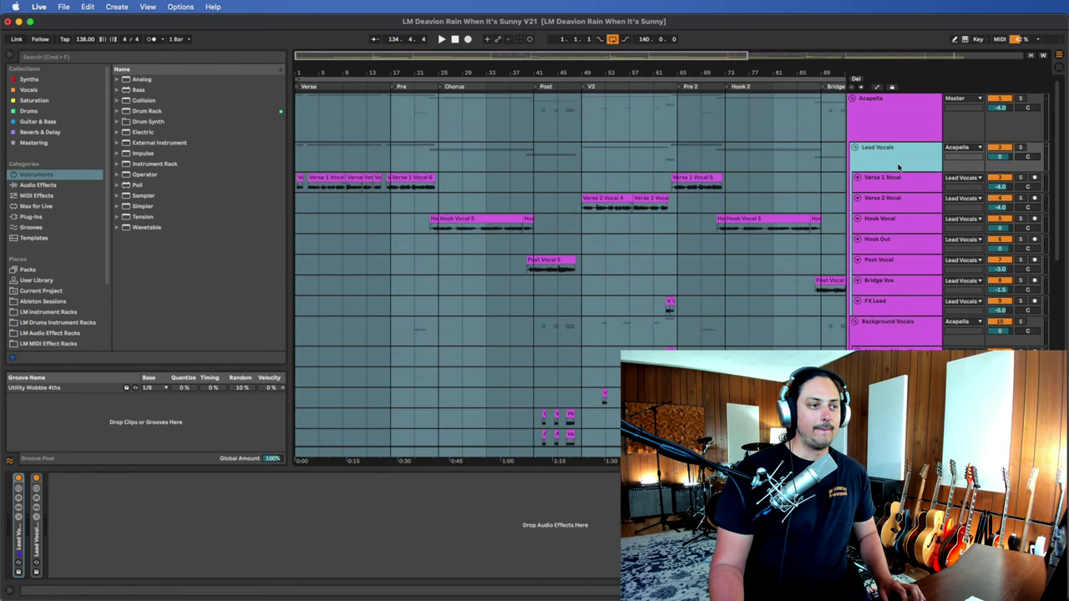
{"action": "left_click", "coordinate": [905, 120]}
{"action": "left_click", "coordinate": [892, 160]}
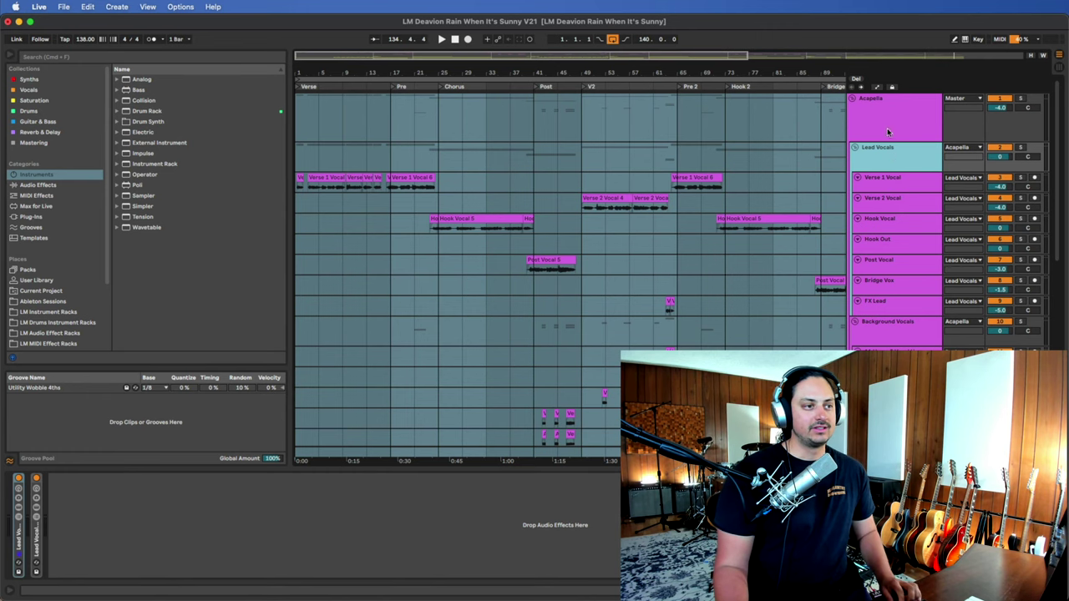
{"action": "left_click", "coordinate": [888, 132]}
{"action": "left_click", "coordinate": [905, 163]}
- Browse the Verse 1, Verse 2 and Hook vocals, ending on Demo Vocal Harmony
{"action": "scroll", "coordinate": [905, 163], "scroll_direction": "down", "scroll_amount": 2}
{"action": "left_click", "coordinate": [900, 151]}
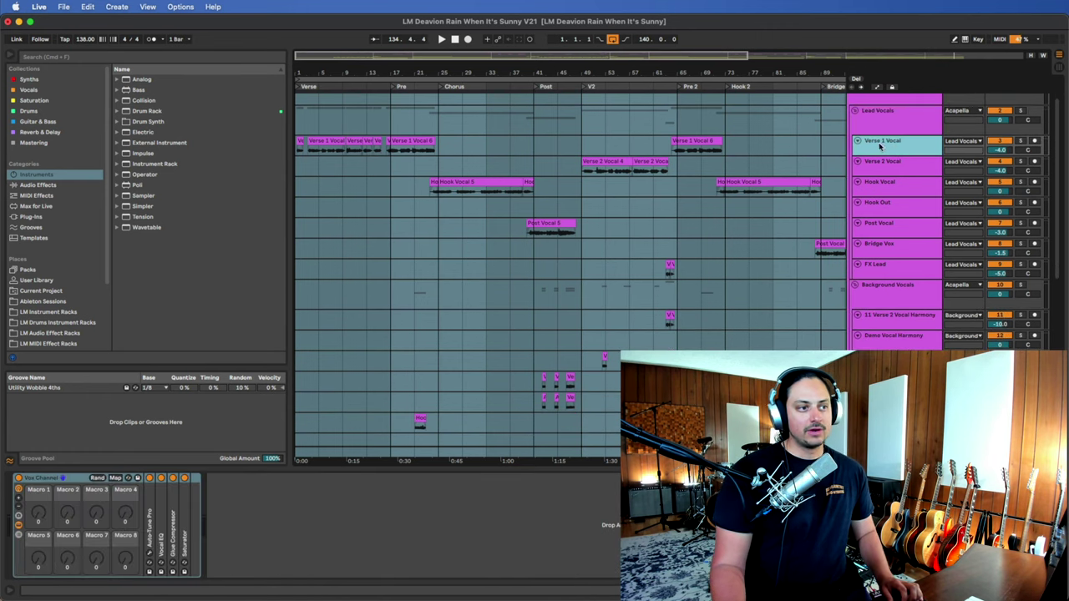
{"action": "left_click", "coordinate": [903, 166]}
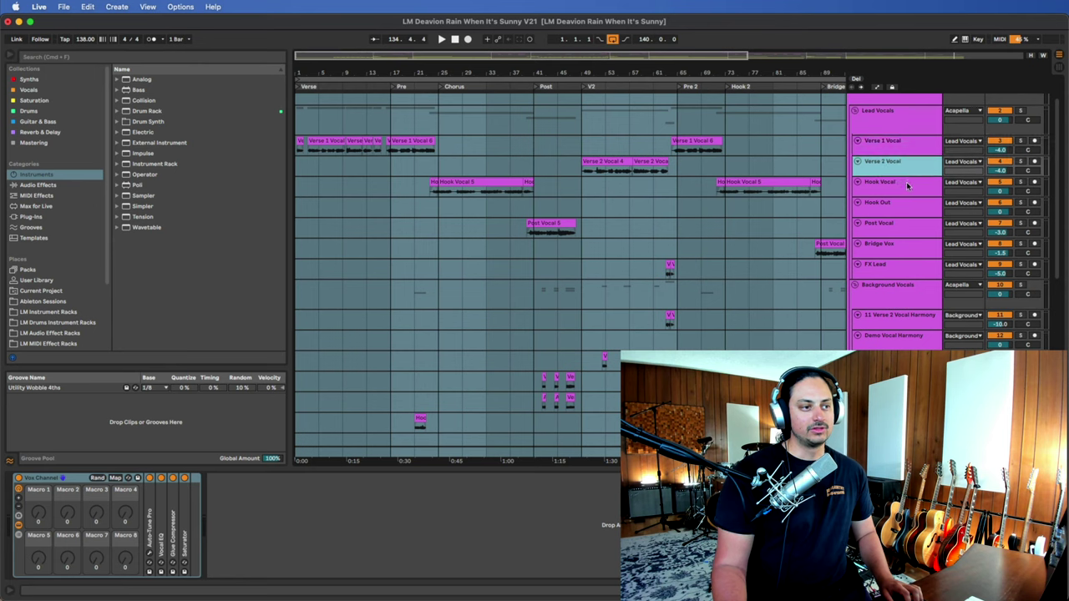
{"action": "left_click", "coordinate": [907, 187]}
{"action": "left_click", "coordinate": [897, 208]}
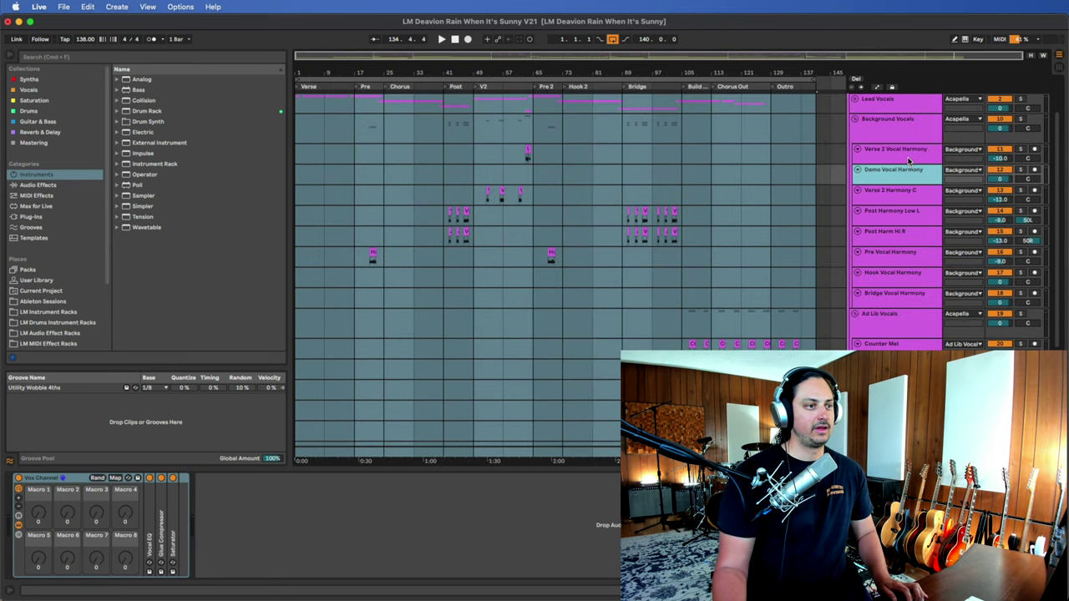
{"action": "left_click", "coordinate": [909, 157]}
{"action": "left_click", "coordinate": [910, 171]}
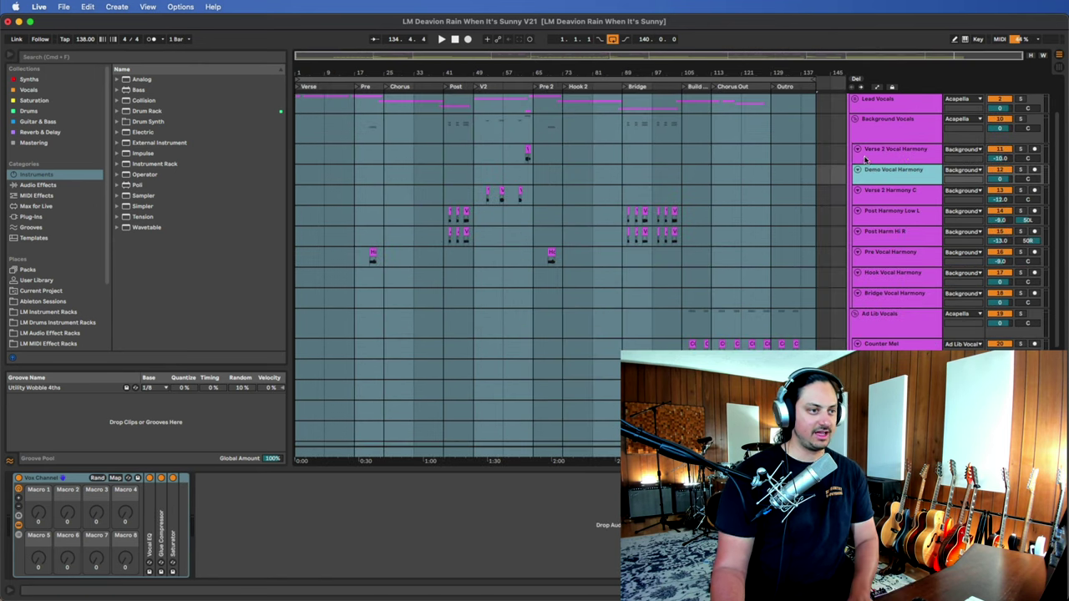
{"action": "left_click", "coordinate": [871, 155]}
{"action": "left_click", "coordinate": [893, 171]}
- Delete Demo Vocal Harmony and rename Verse 2 Harmony C to 'Verse 2 Vocal Harmony C'
{"action": "key", "text": "Delete"}
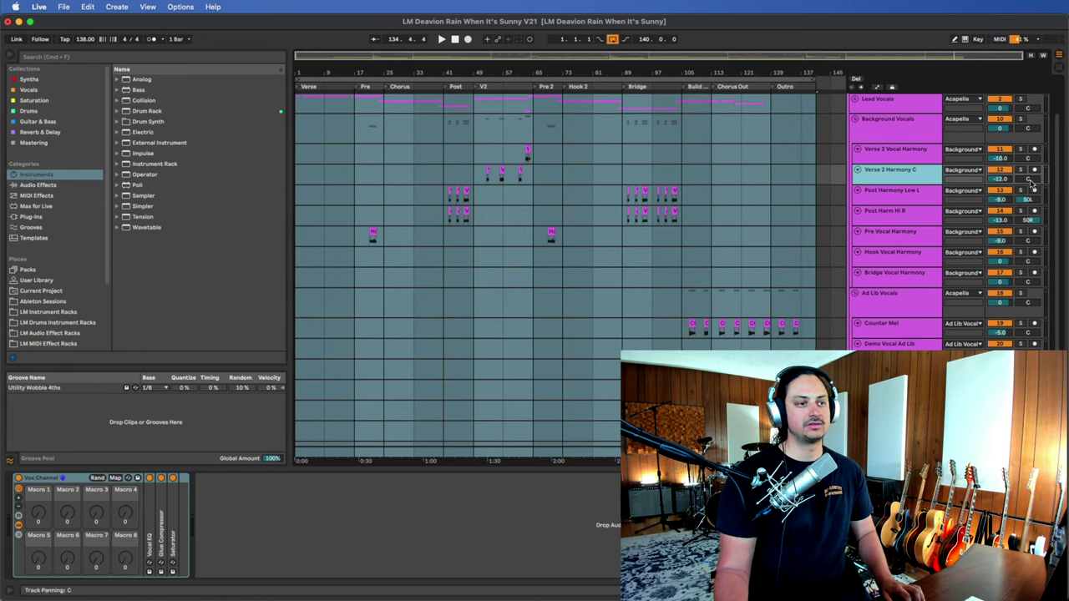
{"action": "left_click", "coordinate": [983, 197]}
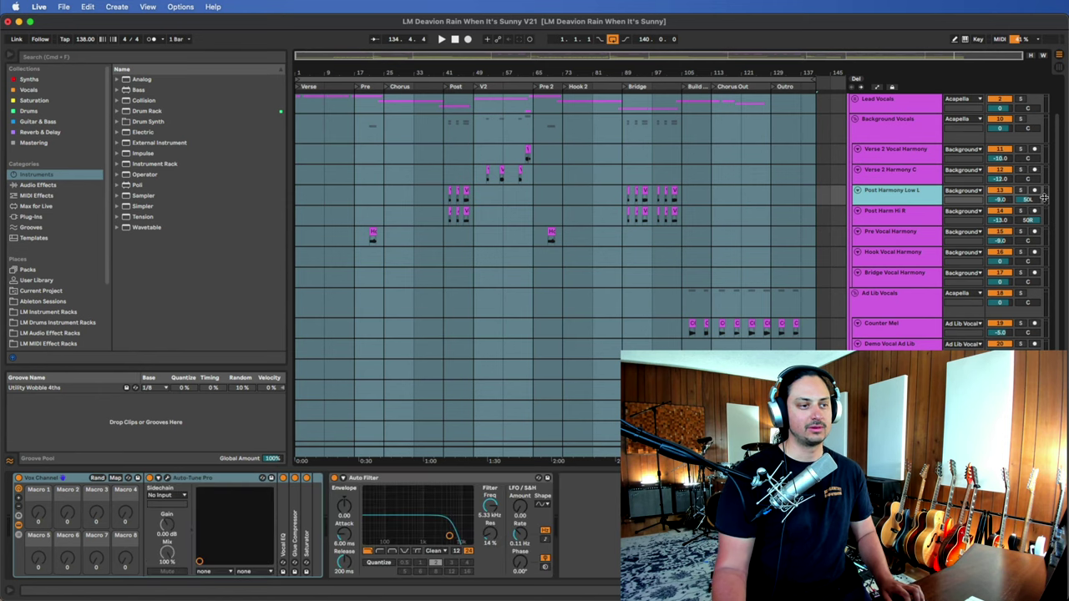
{"action": "left_click", "coordinate": [913, 172]}
{"action": "left_click", "coordinate": [914, 191]}
{"action": "left_click", "coordinate": [910, 176]}
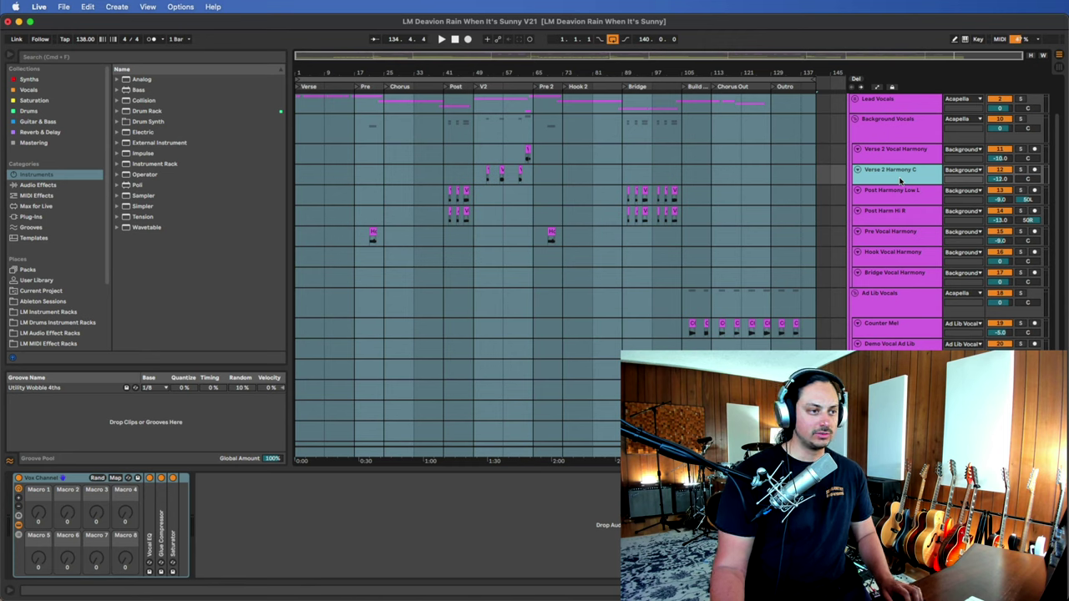
{"action": "key", "text": "super+r"}
{"action": "type", "text": "Verse 2 Vocal Harmony C"}
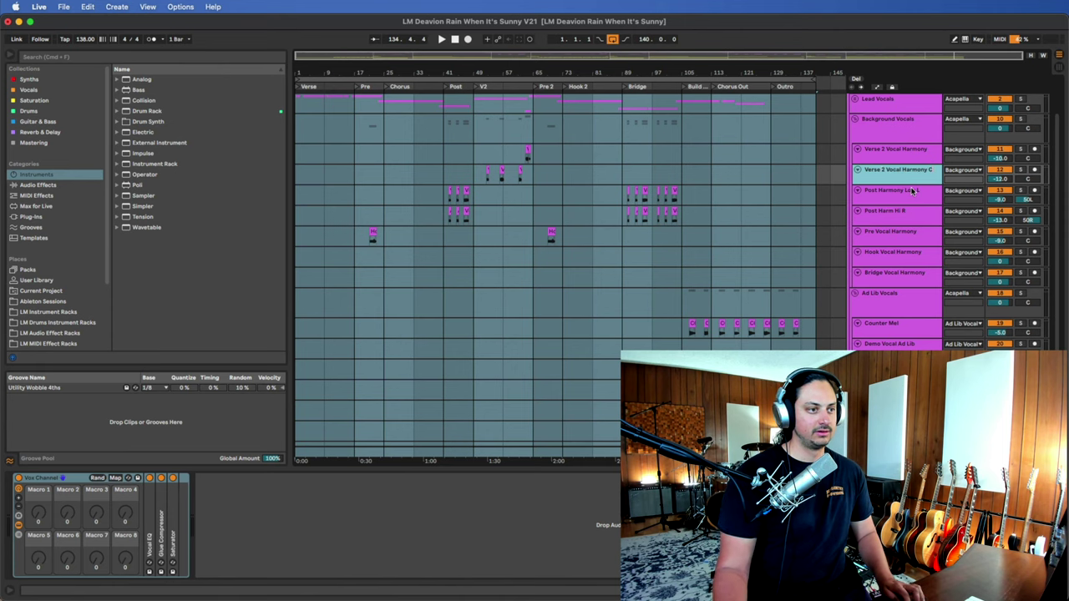
{"action": "left_click", "coordinate": [911, 192]}
- Rename the Post Harm Hi R track to 'Post Harmony Hi R'
{"action": "left_click", "coordinate": [908, 216]}
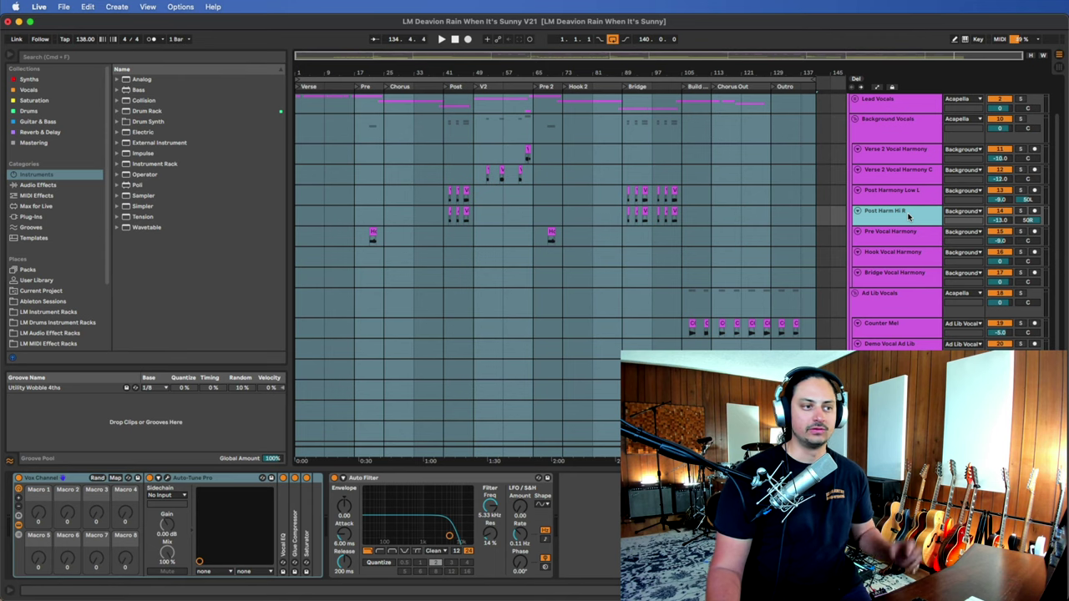
{"action": "left_click", "coordinate": [917, 199]}
{"action": "left_click", "coordinate": [919, 217]}
{"action": "left_click", "coordinate": [917, 198]}
{"action": "left_click", "coordinate": [906, 212]}
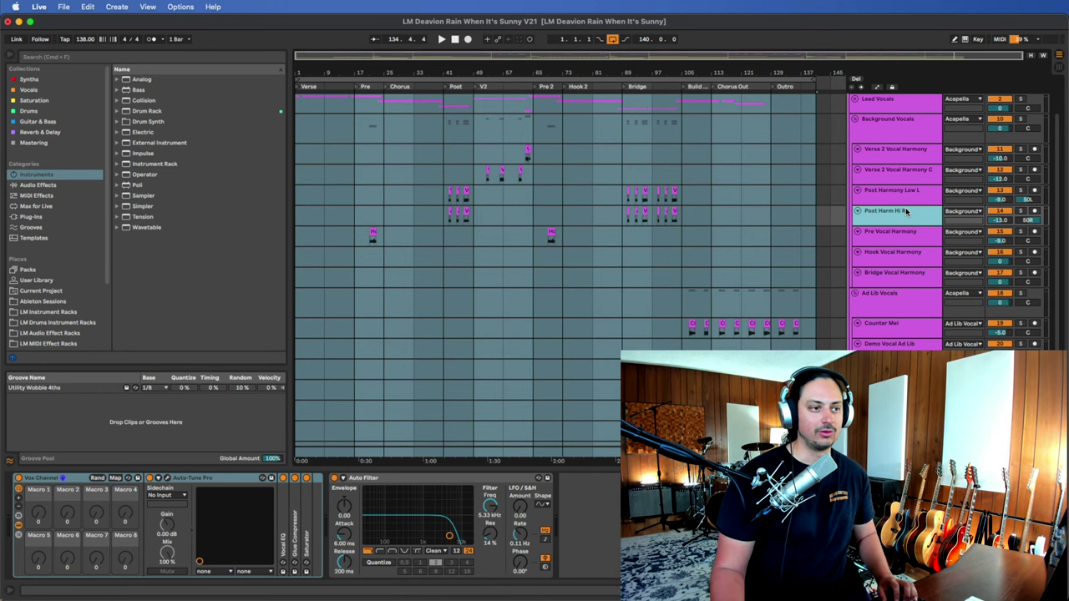
{"action": "key", "text": "super+r"}
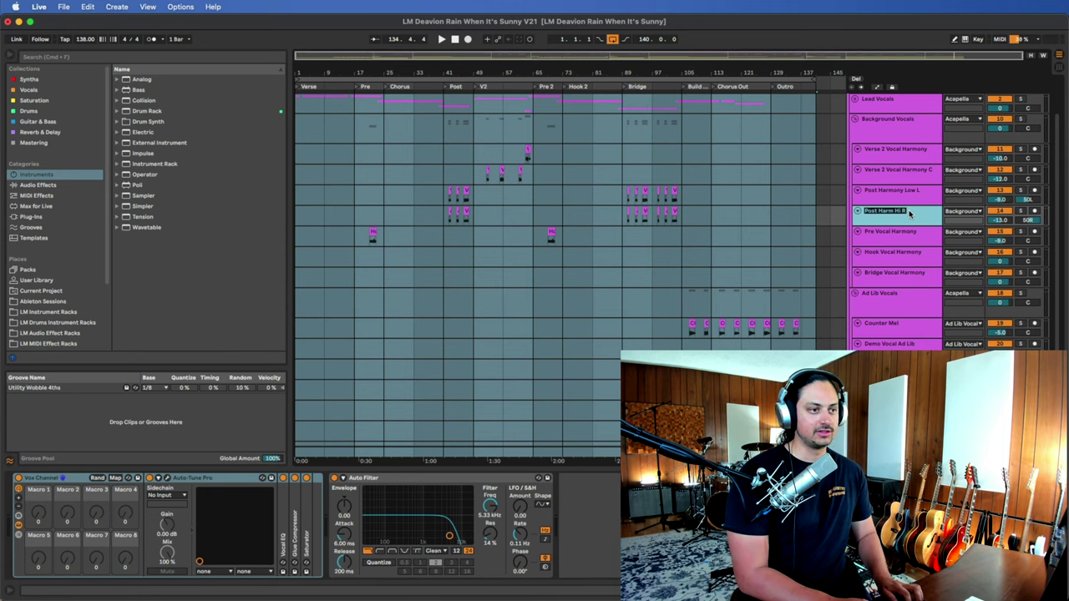
{"action": "type", "text": "Post Harmo"}
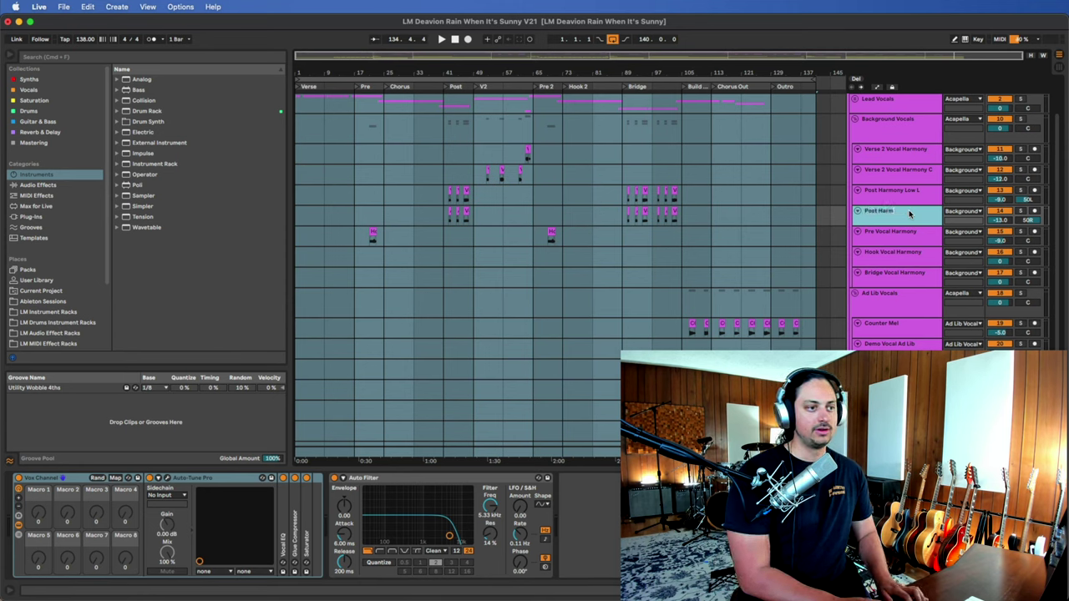
{"action": "type", "text": "ny Hi"}
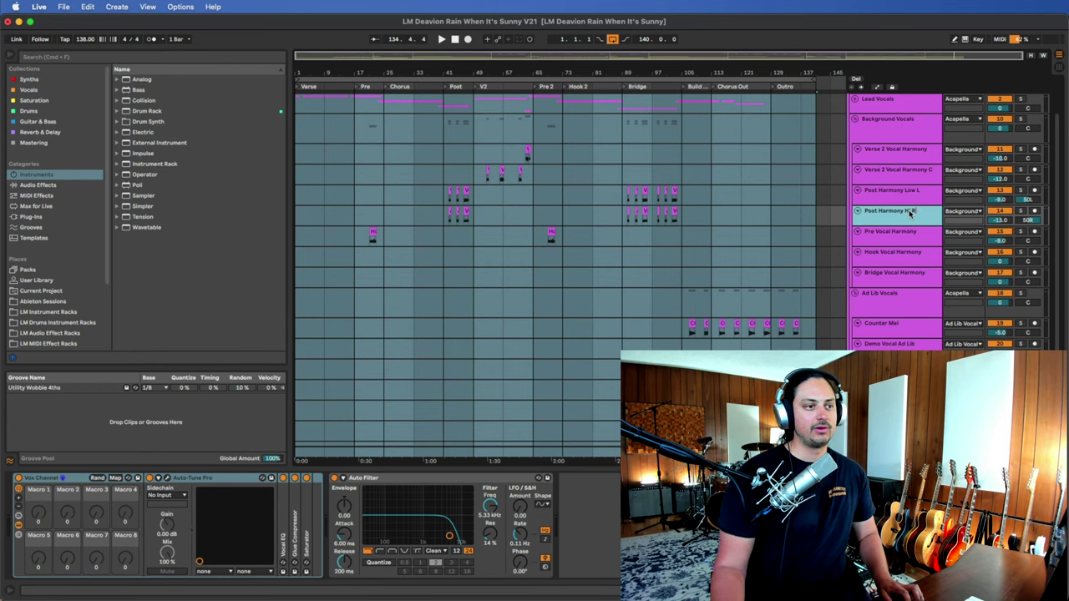
{"action": "type", "text": " R"}
{"action": "key", "text": "Tab"}
{"action": "key", "text": "Tab"}
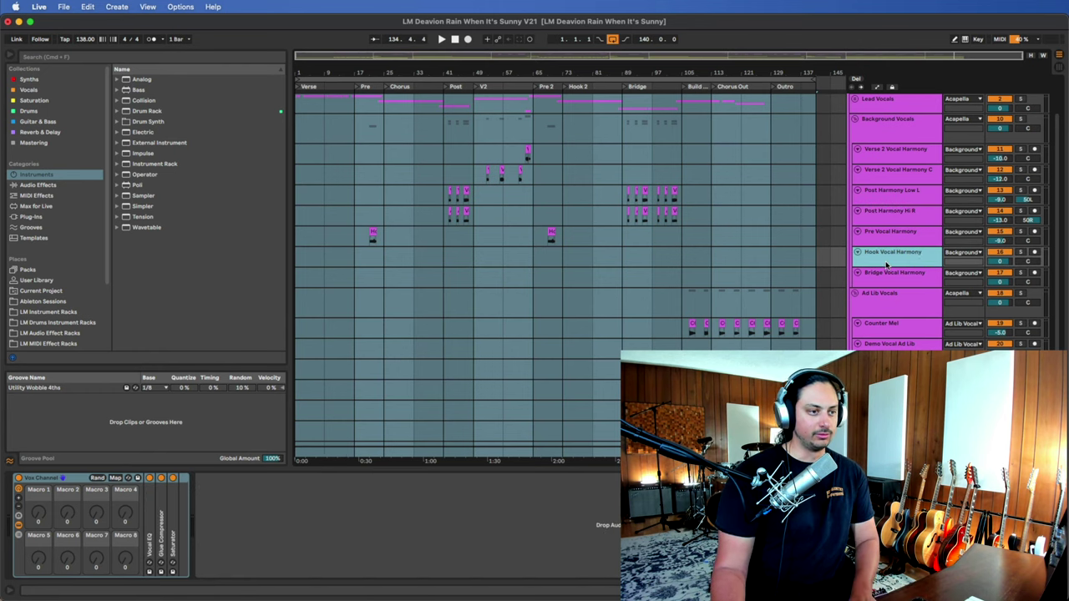
- Delete the Hook and Bridge Vocal Harmony tracks and fold the Background Vocals group
{"action": "key", "text": "Delete"}
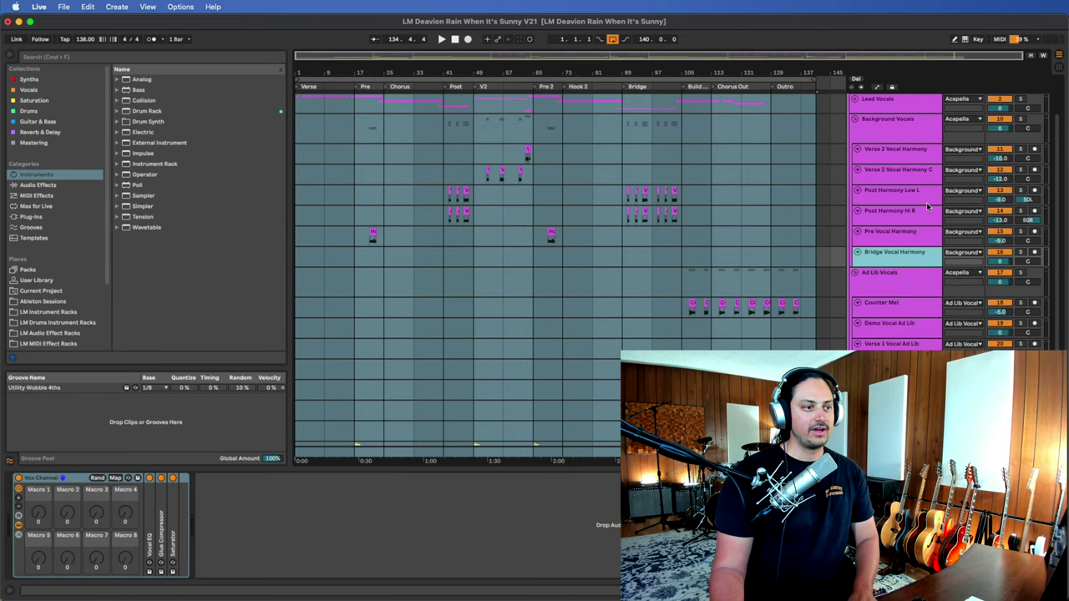
{"action": "key", "text": "Delete"}
{"action": "left_click", "coordinate": [869, 131]}
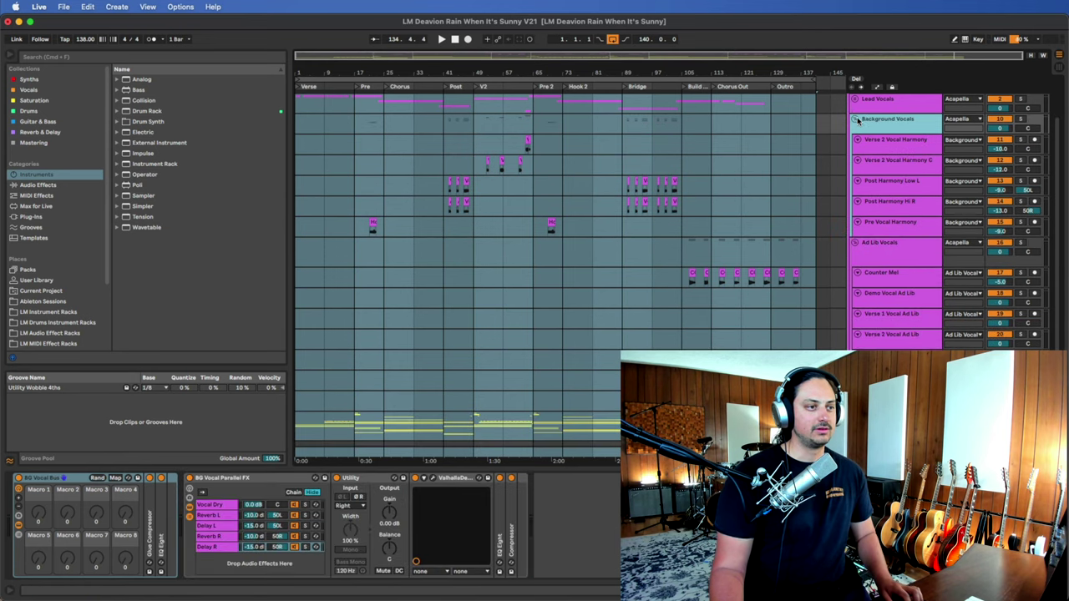
{"action": "left_click", "coordinate": [857, 121]}
- Delete the ad-lib tracks from Demo Vocal Ad Lib through Bridge Vocal Ad Lib
{"action": "left_click", "coordinate": [871, 178]}
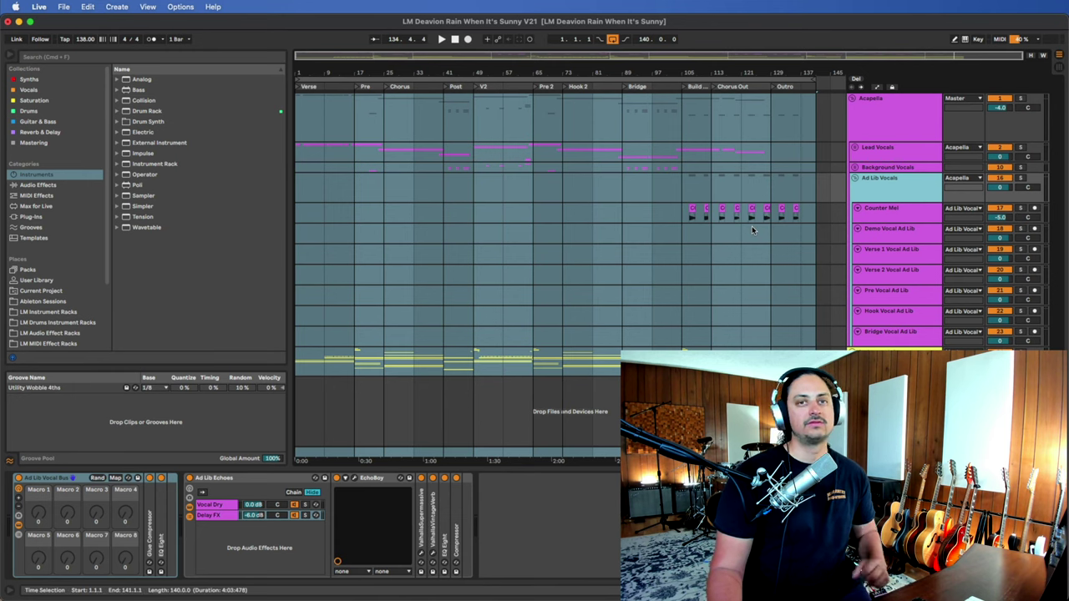
{"action": "left_click", "coordinate": [907, 232]}
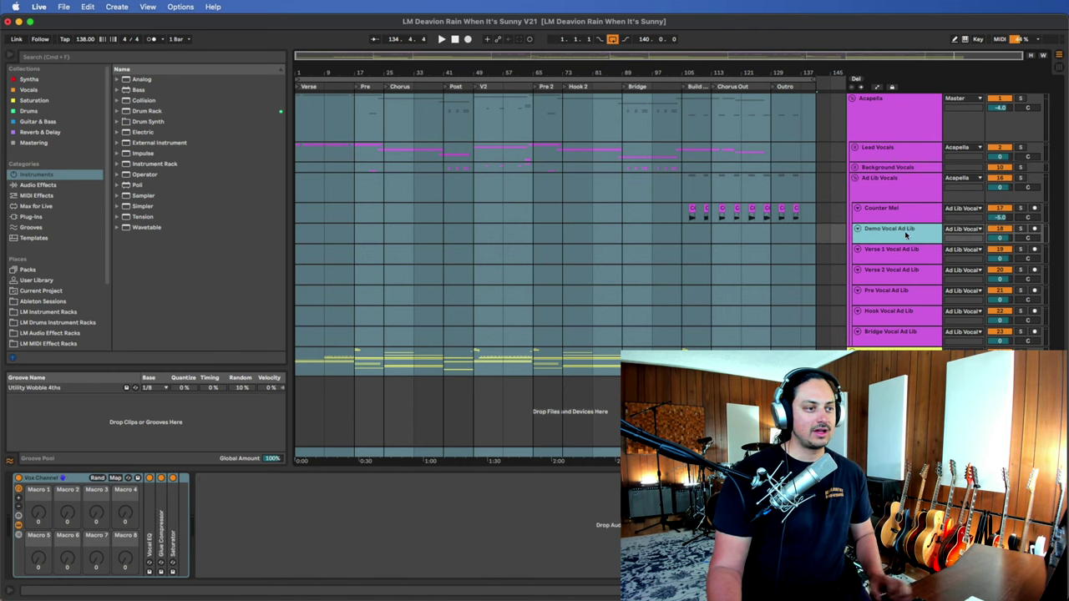
{"action": "left_click", "coordinate": [895, 333], "text": "shift"}
{"action": "key", "text": "Delete"}
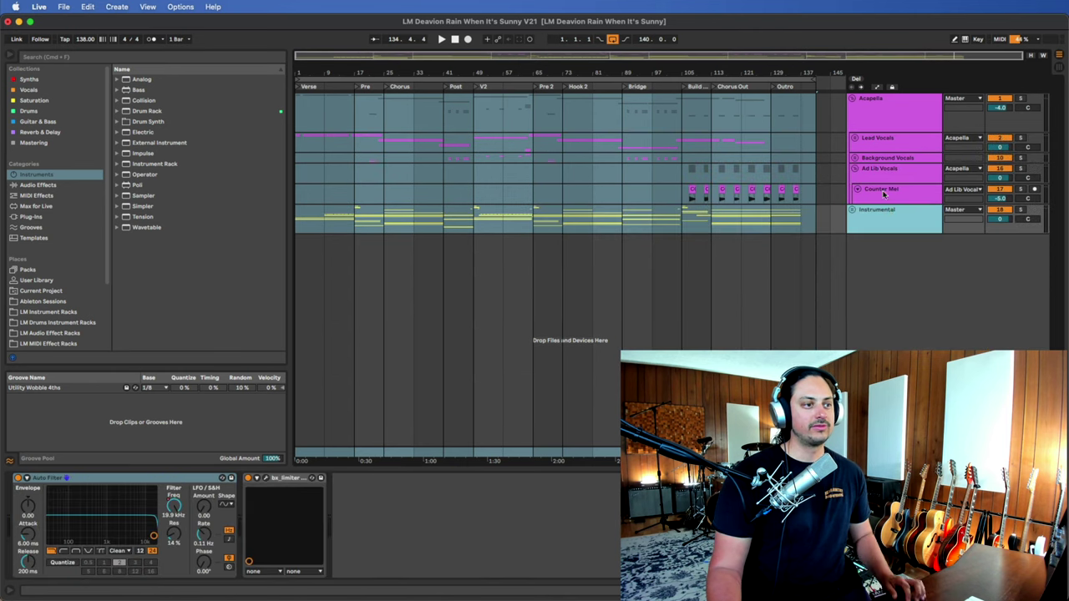
- Check the remaining Counter Mel track, then fold the Ad Lib Vocals group
{"action": "left_click", "coordinate": [905, 174]}
{"action": "left_click", "coordinate": [876, 195]}
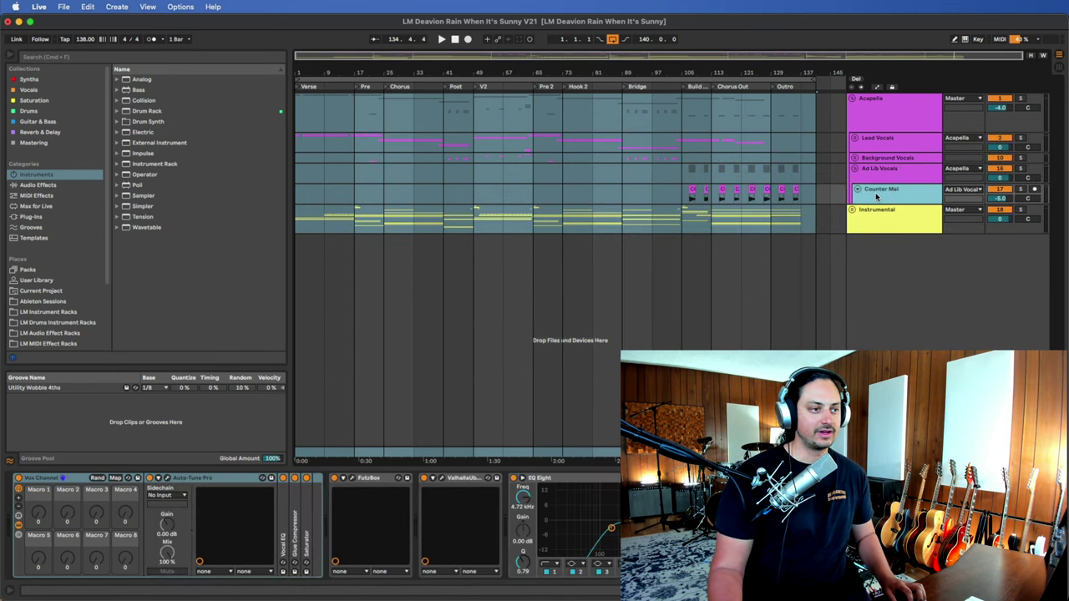
{"action": "left_click", "coordinate": [877, 177]}
{"action": "left_click", "coordinate": [882, 196]}
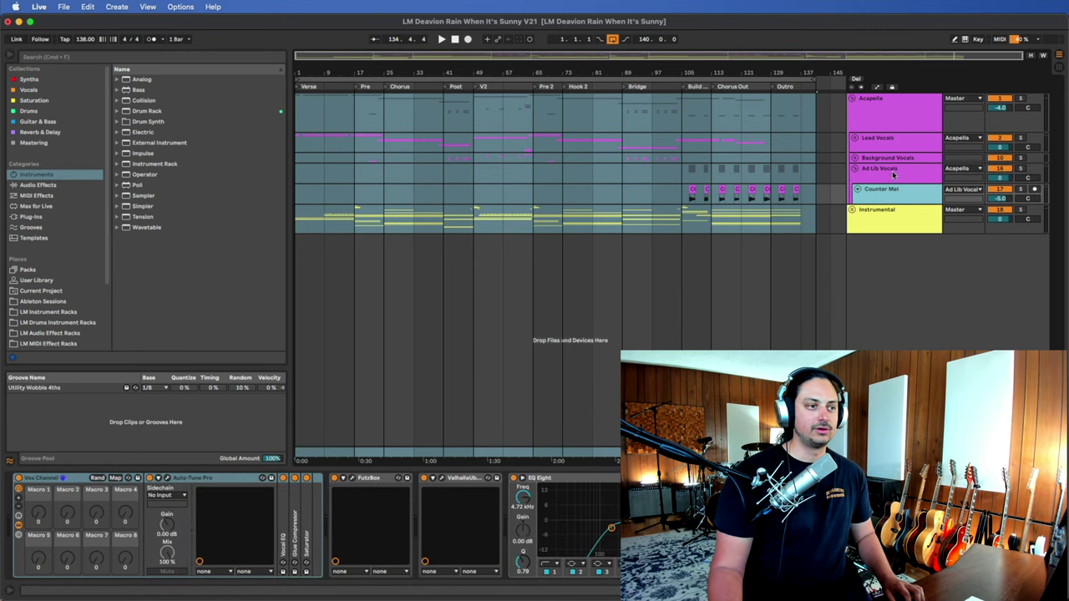
{"action": "left_click", "coordinate": [893, 170]}
{"action": "key", "text": "Left"}
{"action": "left_click", "coordinate": [892, 111]}
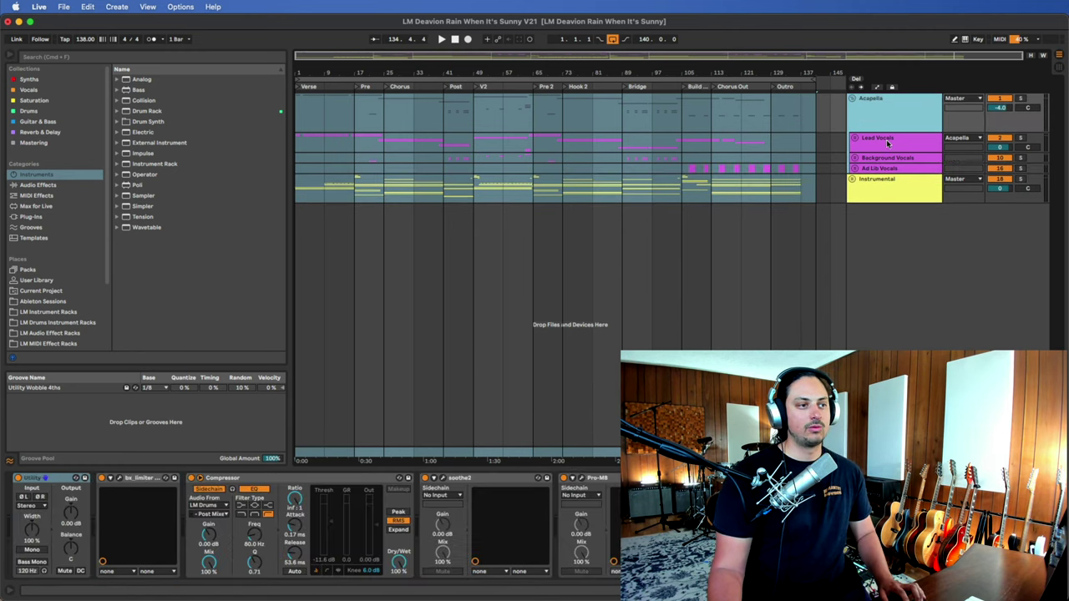
{"action": "left_click", "coordinate": [888, 141]}
{"action": "left_click", "coordinate": [892, 158]}
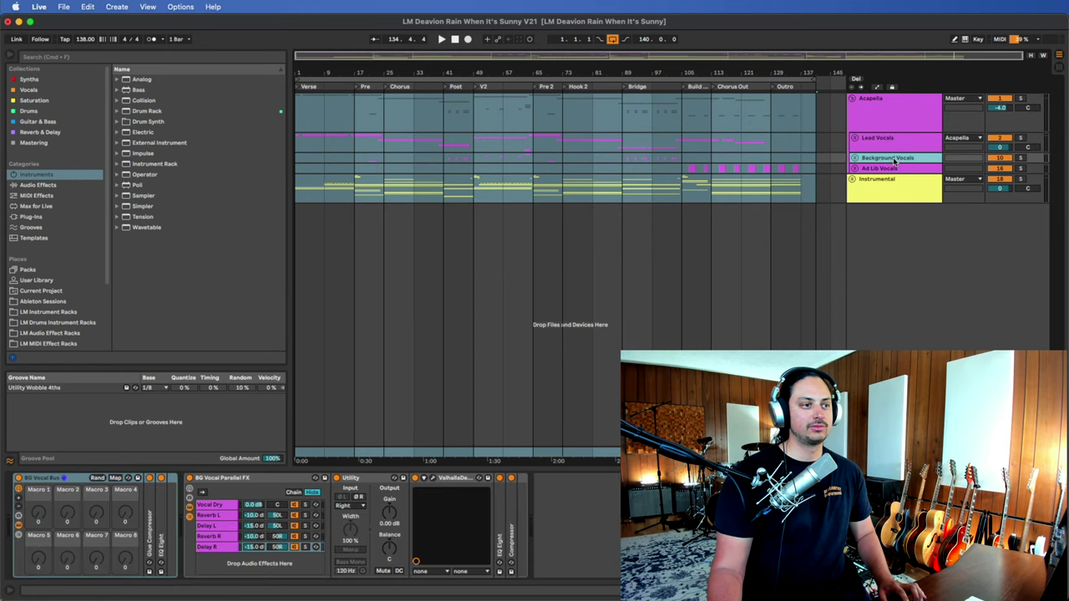
{"action": "left_click", "coordinate": [895, 170]}
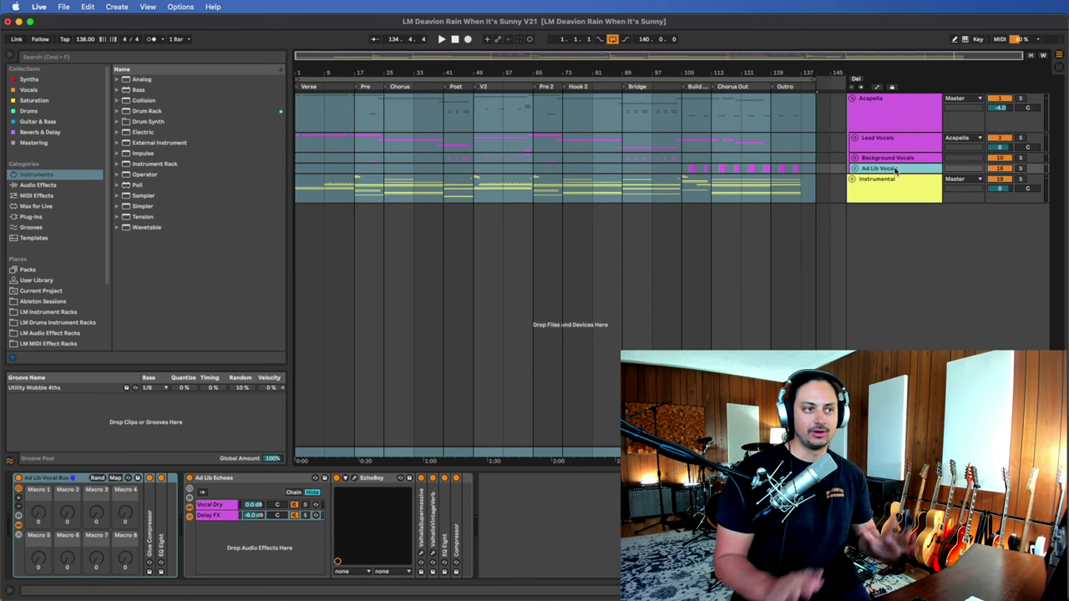
{"action": "left_click", "coordinate": [894, 105]}
- Fold Acapella and unfold Instrumental to inspect its FX group
{"action": "left_click", "coordinate": [852, 99]}
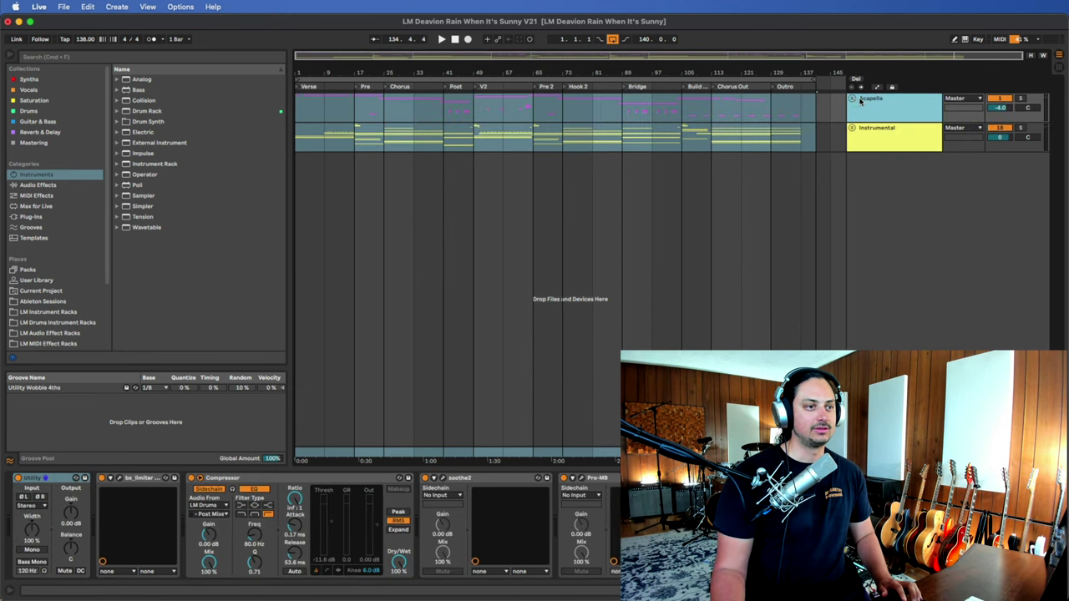
{"action": "left_click", "coordinate": [890, 136]}
{"action": "left_click", "coordinate": [887, 167]}
{"action": "left_click", "coordinate": [888, 152]}
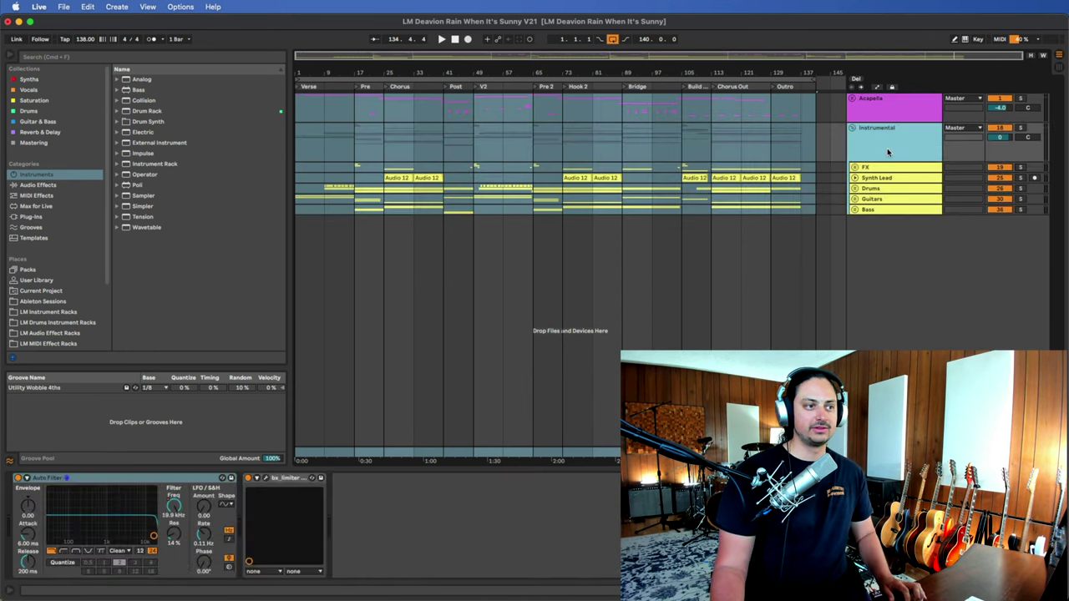
{"action": "left_click", "coordinate": [892, 118]}
{"action": "left_click", "coordinate": [893, 137]}
{"action": "left_click", "coordinate": [872, 170]}
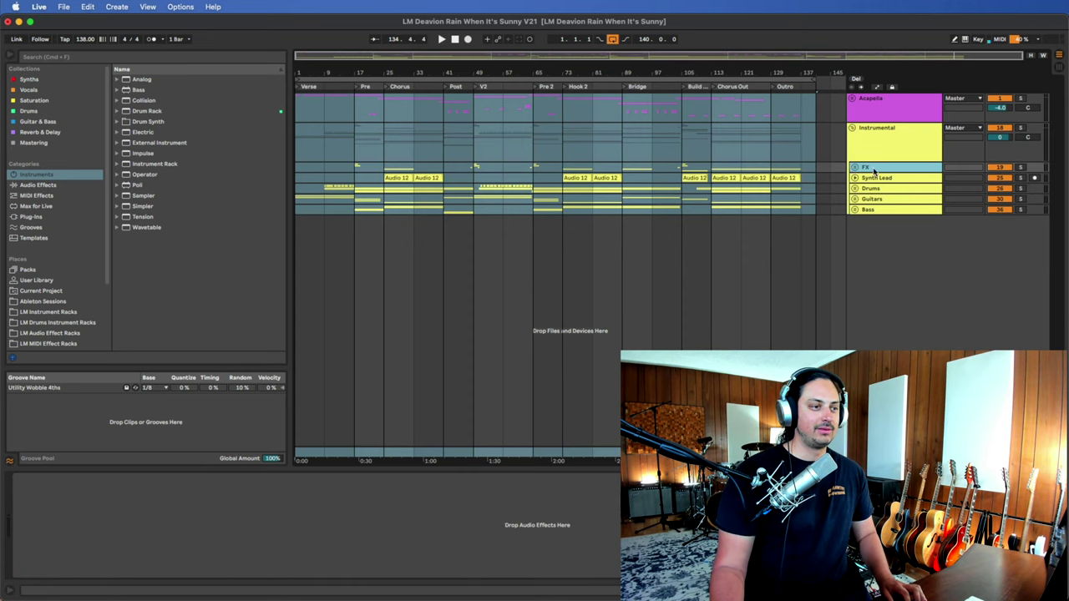
{"action": "left_click", "coordinate": [853, 168]}
{"action": "left_click", "coordinate": [853, 168]}
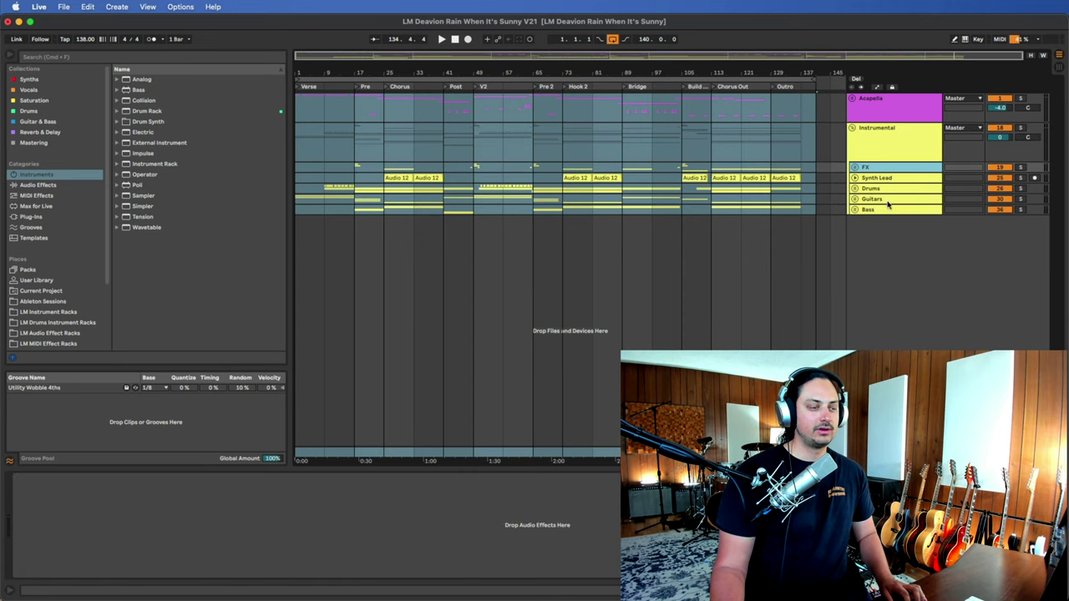
- Reorder the Instrumental tracks to Guitars, Bass, Drums, Synth Lead, FX
{"action": "left_click", "coordinate": [894, 178]}
{"action": "left_click", "coordinate": [893, 190]}
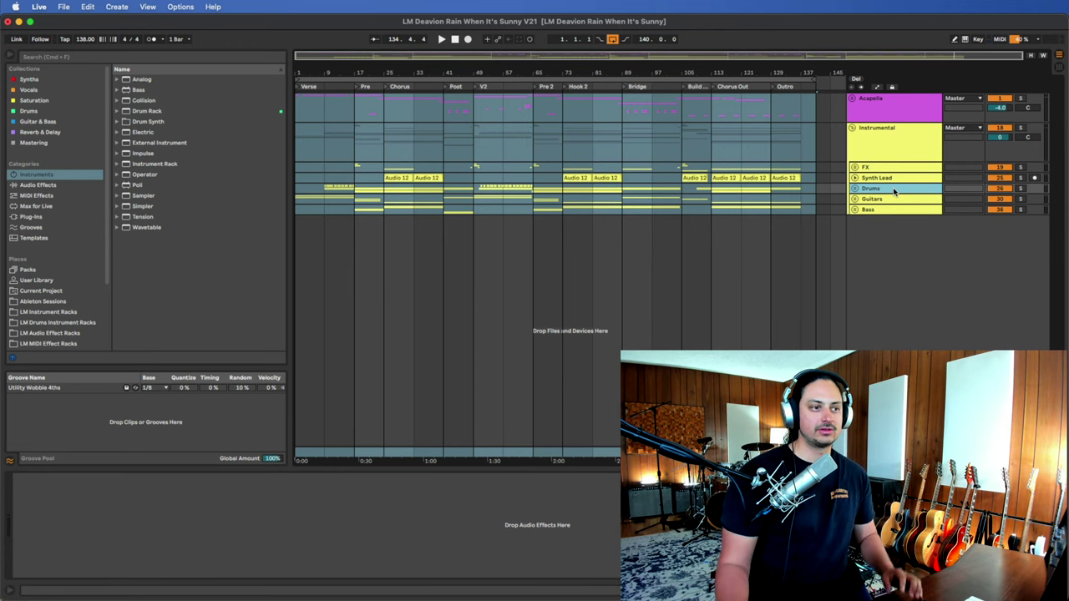
{"action": "left_click", "coordinate": [891, 199]}
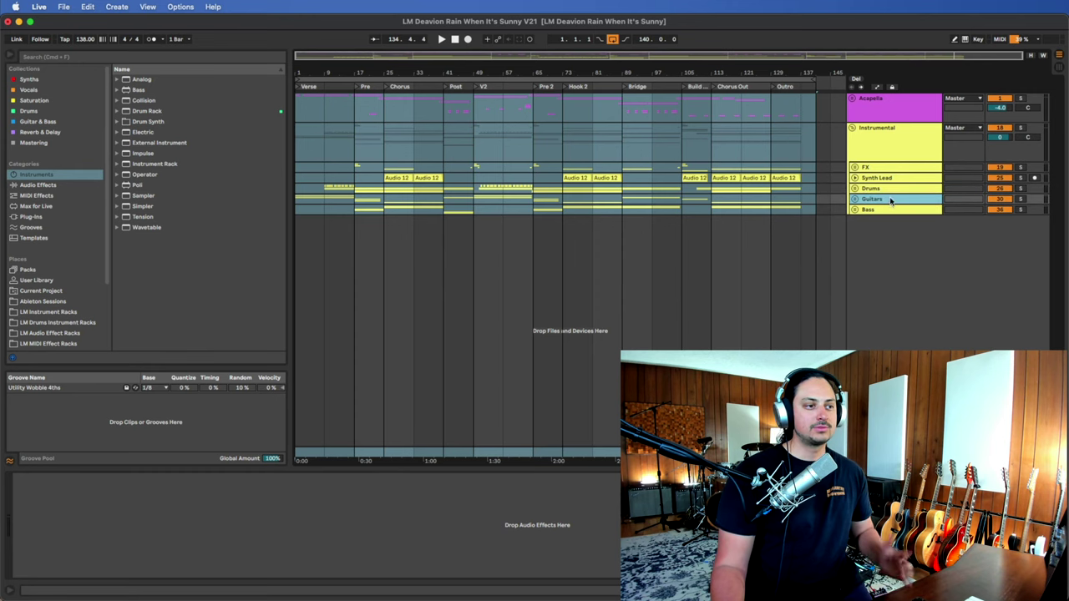
{"action": "left_click", "coordinate": [879, 211]}
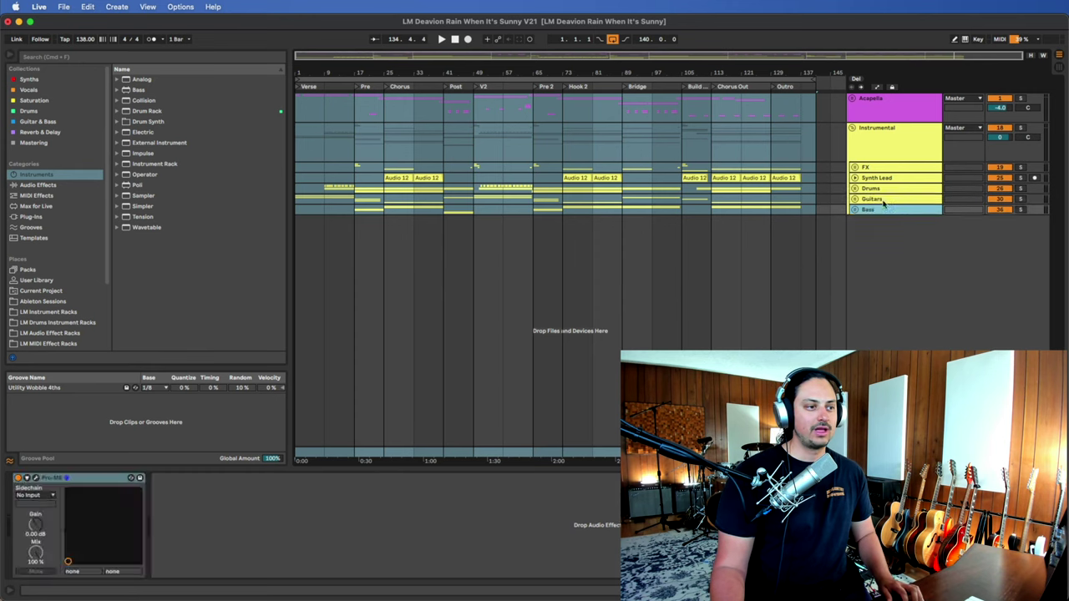
{"action": "left_click", "coordinate": [882, 200]}
{"action": "mouse_move", "coordinate": [882, 201]}
{"action": "left_mouse_down"}
{"action": "mouse_move", "coordinate": [884, 172]}
{"action": "mouse_move", "coordinate": [886, 212]}
{"action": "mouse_move", "coordinate": [879, 175]}
{"action": "mouse_move", "coordinate": [881, 199]}
{"action": "mouse_move", "coordinate": [875, 186]}
{"action": "mouse_move", "coordinate": [892, 206]}
{"action": "mouse_move", "coordinate": [875, 202]}
{"action": "left_mouse_up"}
{"action": "left_click", "coordinate": [879, 210]}
{"action": "left_click", "coordinate": [887, 211]}
{"action": "left_click", "coordinate": [891, 211]}
- Check the effect chains of each Guitars track, then fold the Guitars group
{"action": "left_click", "coordinate": [855, 209]}
{"action": "left_click", "coordinate": [855, 210]}
{"action": "left_click", "coordinate": [854, 167]}
{"action": "left_click", "coordinate": [907, 177]}
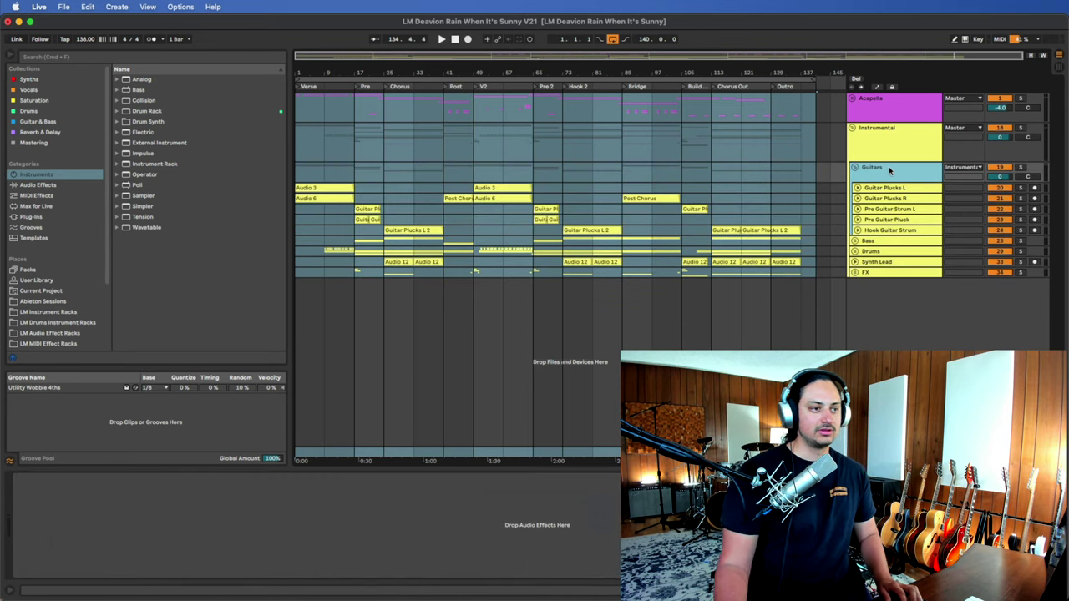
{"action": "left_click", "coordinate": [910, 188]}
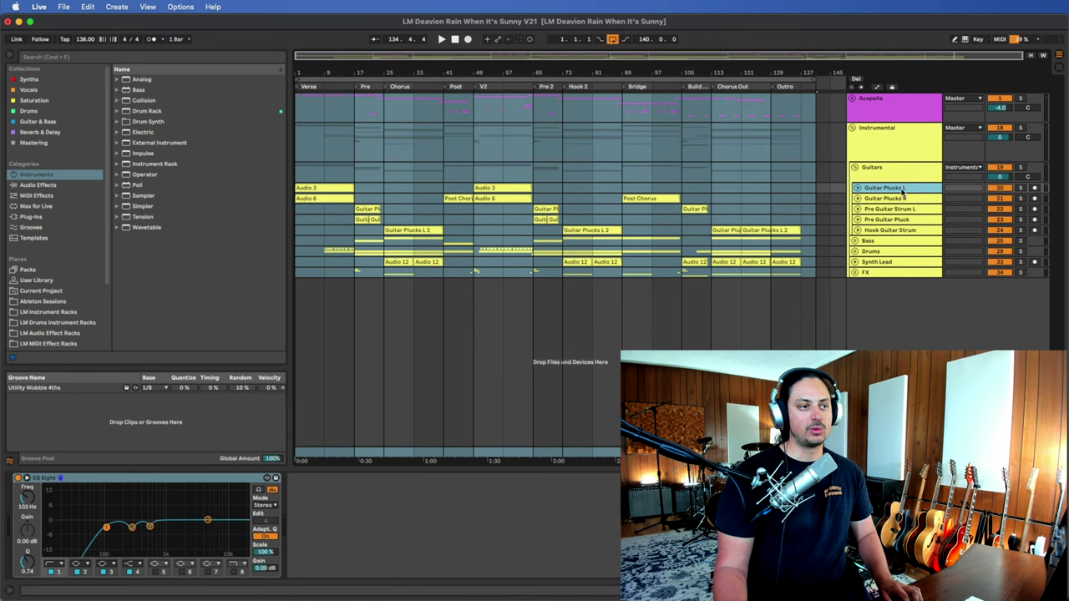
{"action": "left_click", "coordinate": [917, 209]}
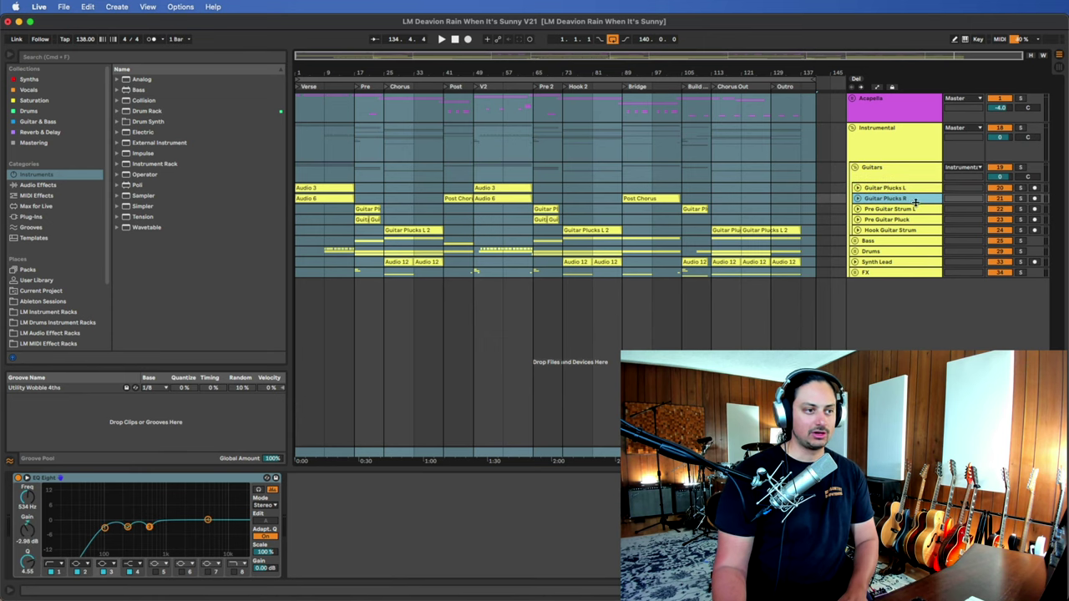
{"action": "left_click", "coordinate": [906, 188]}
{"action": "left_click", "coordinate": [909, 198]}
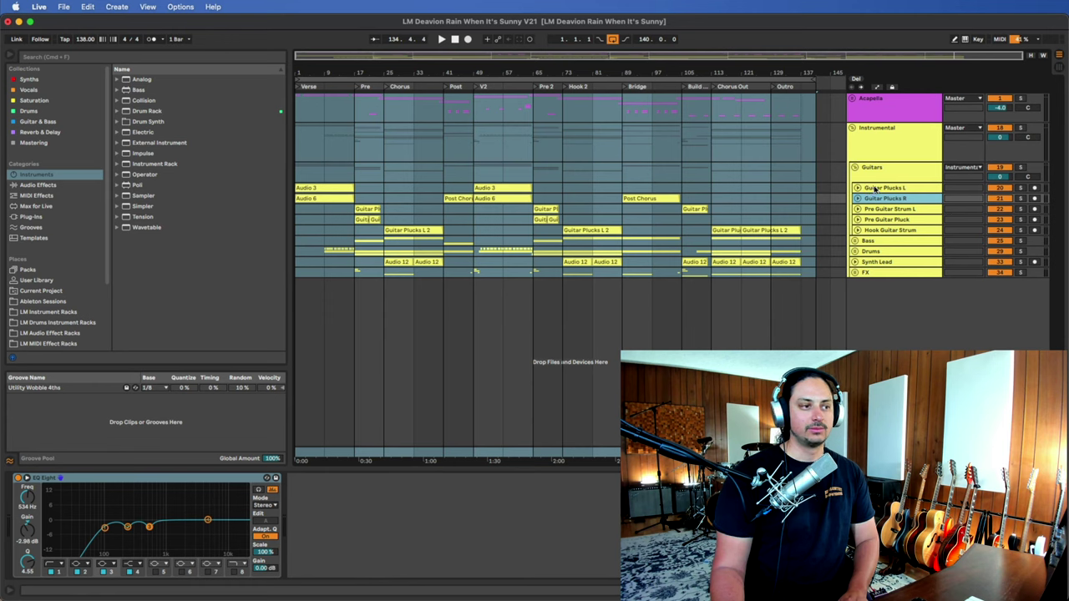
{"action": "left_click", "coordinate": [900, 210]}
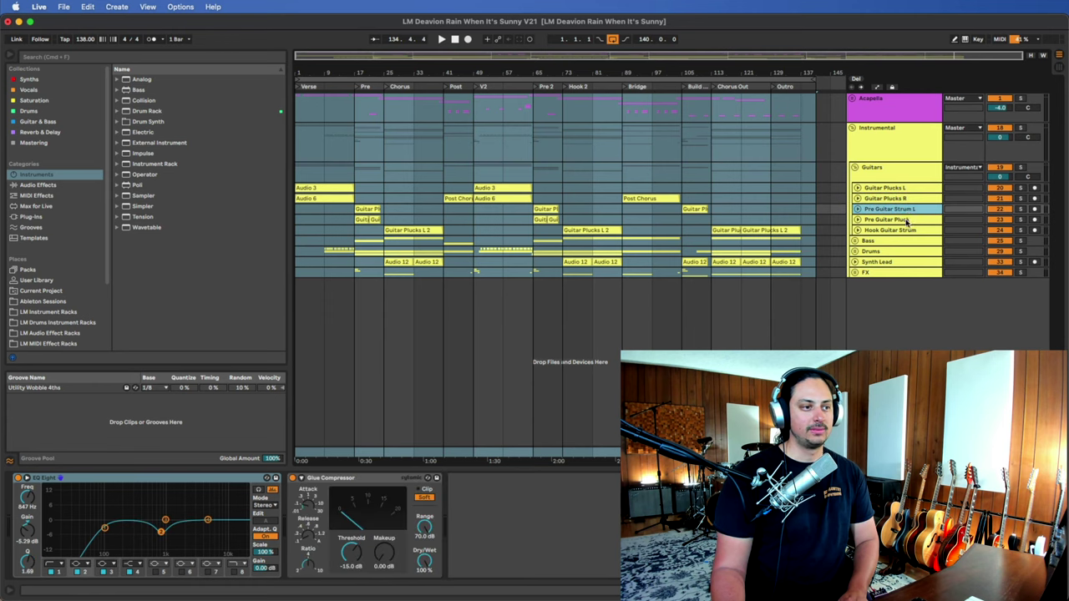
{"action": "left_click", "coordinate": [900, 219]}
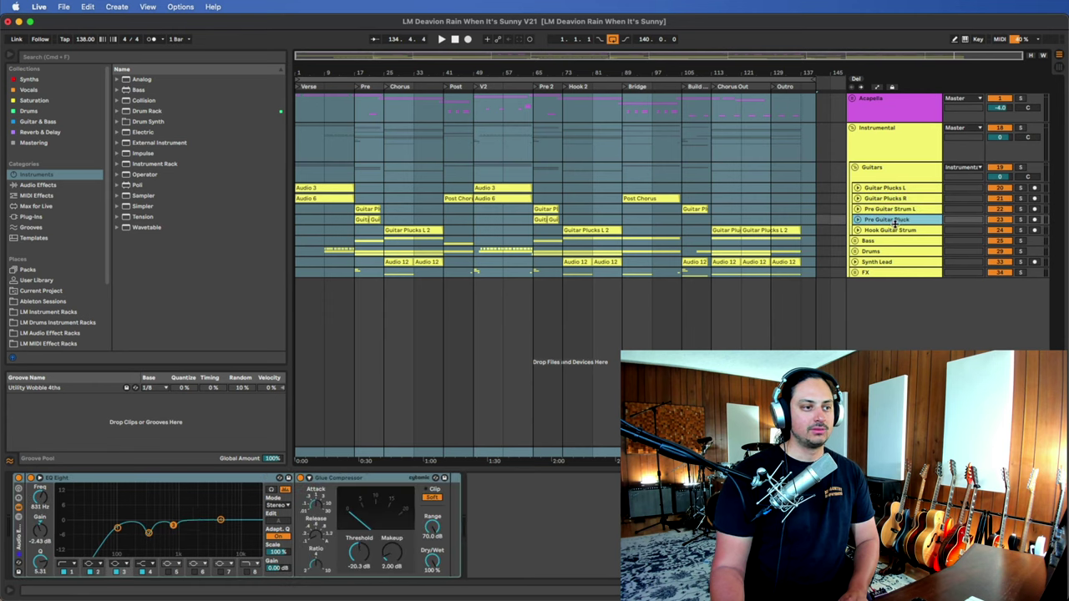
{"action": "left_click", "coordinate": [895, 230]}
{"action": "left_click", "coordinate": [853, 167]}
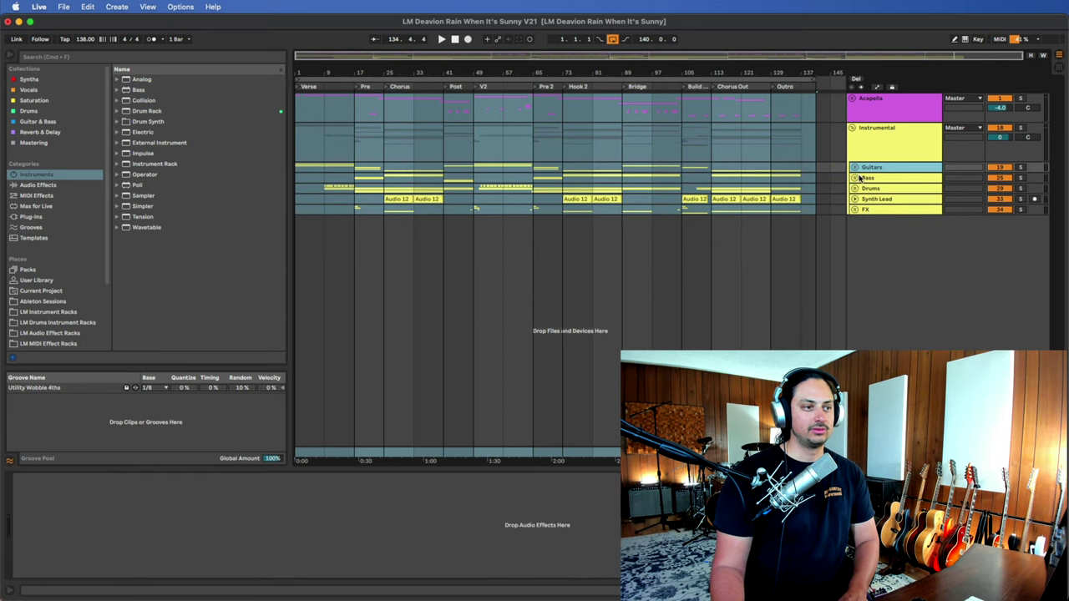
- Check the Hook Sub Bass, Pre Synth Bass and Bass Guitar devices, then fold Bass and FX
{"action": "left_click", "coordinate": [854, 178]}
{"action": "left_click", "coordinate": [887, 203]}
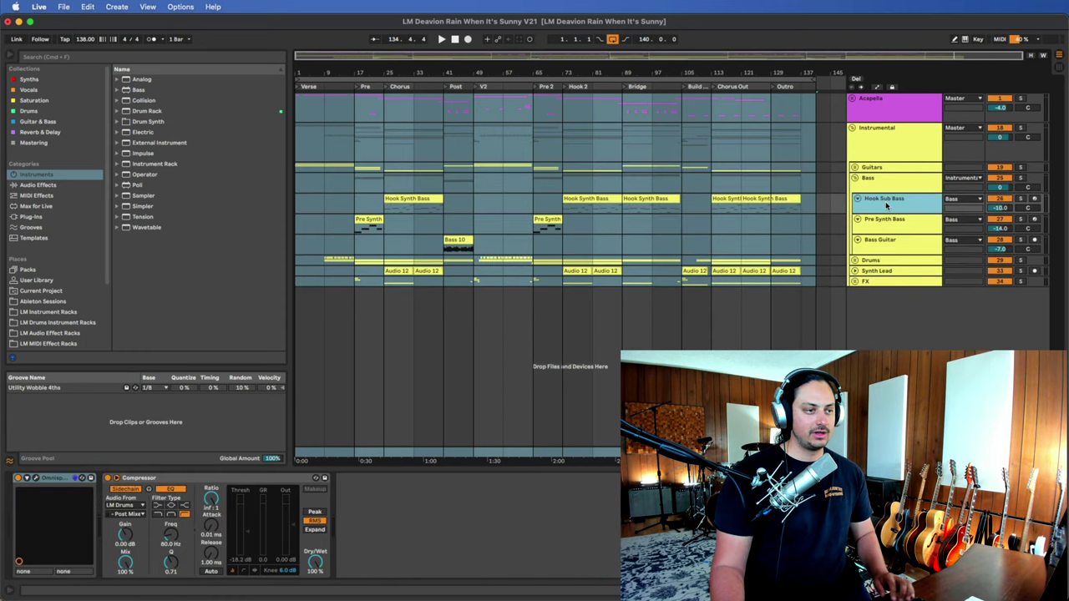
{"action": "left_click", "coordinate": [900, 220]}
{"action": "left_click", "coordinate": [904, 240]}
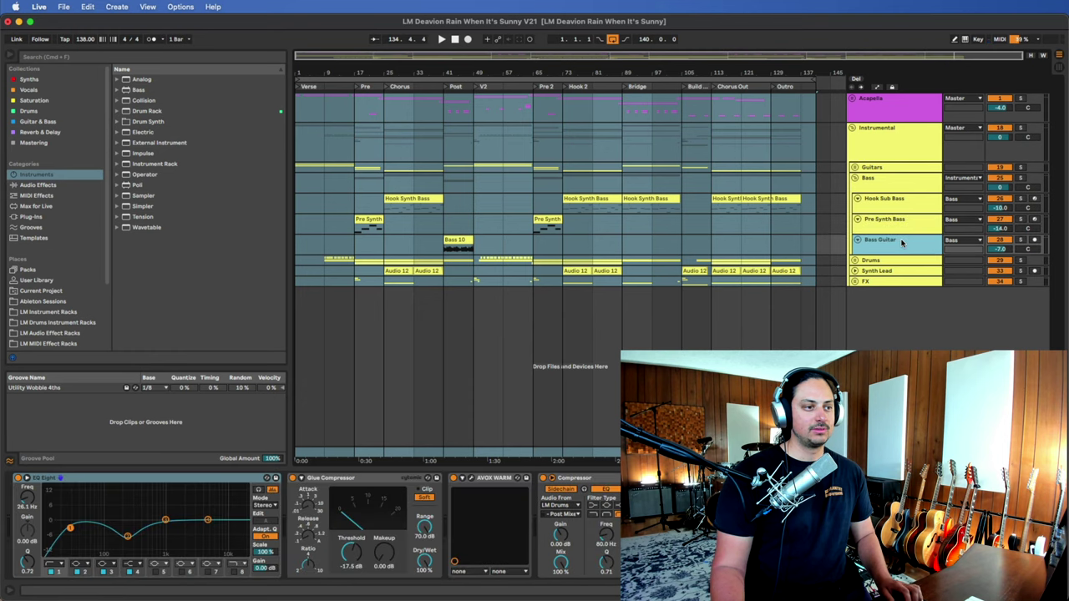
{"action": "left_click", "coordinate": [854, 178]}
{"action": "left_click", "coordinate": [854, 209]}
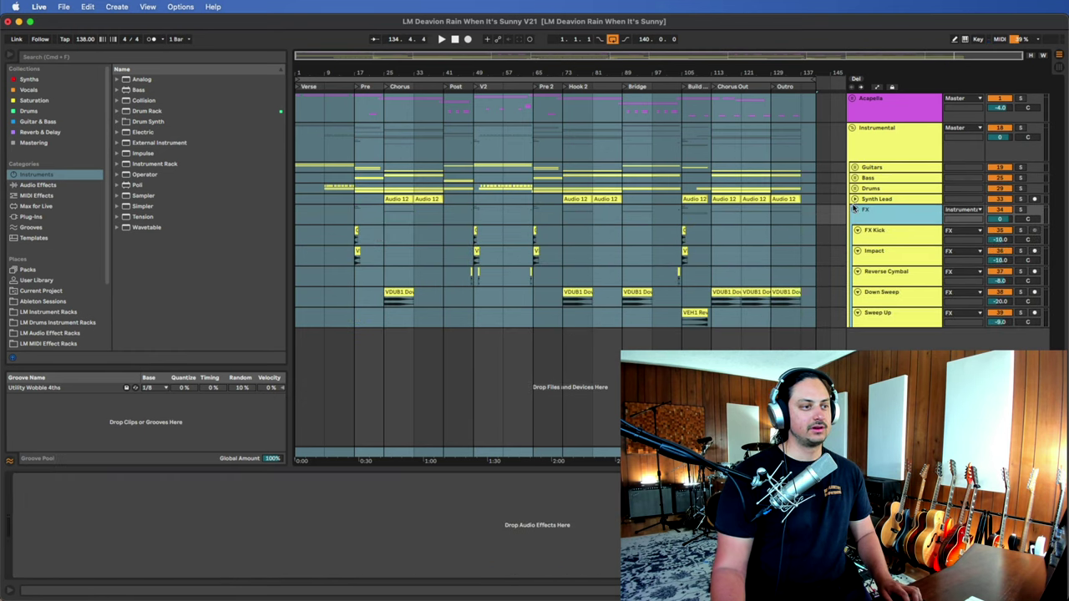
{"action": "left_click", "coordinate": [854, 209]}
- Fold Instrumental and select the full song range 1.1.1 to 141.1.1 (140 bars)
{"action": "left_click", "coordinate": [852, 127]}
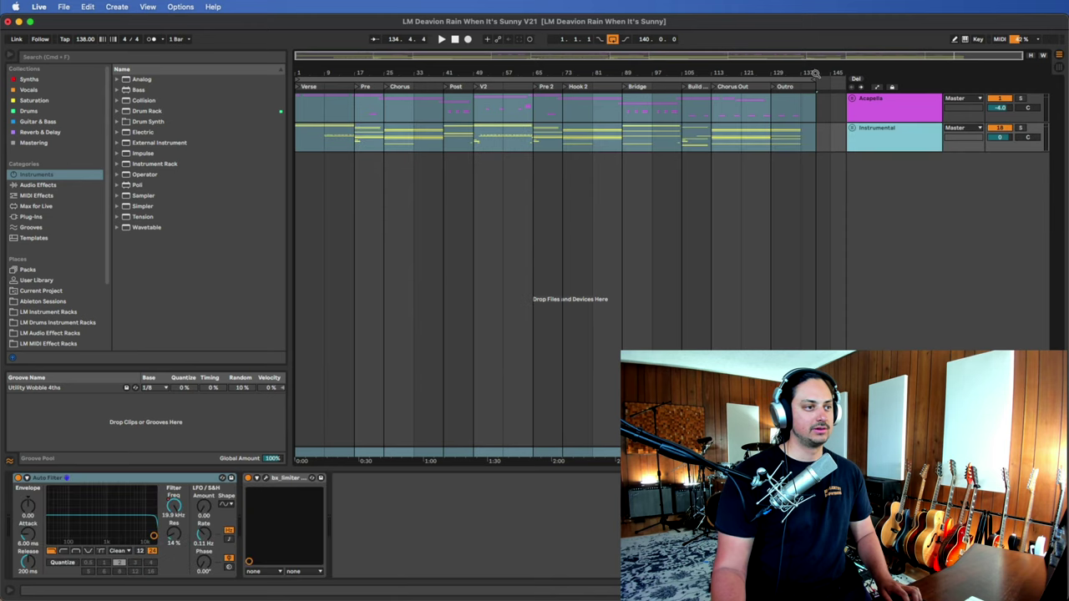
{"action": "left_click", "coordinate": [586, 146]}
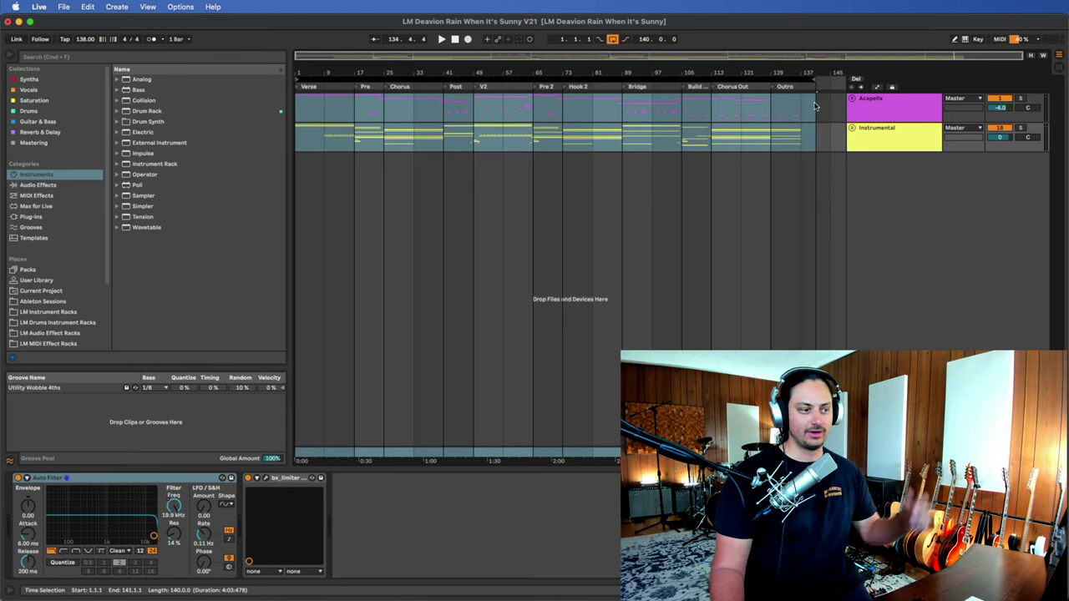
{"action": "left_click", "coordinate": [784, 79]}
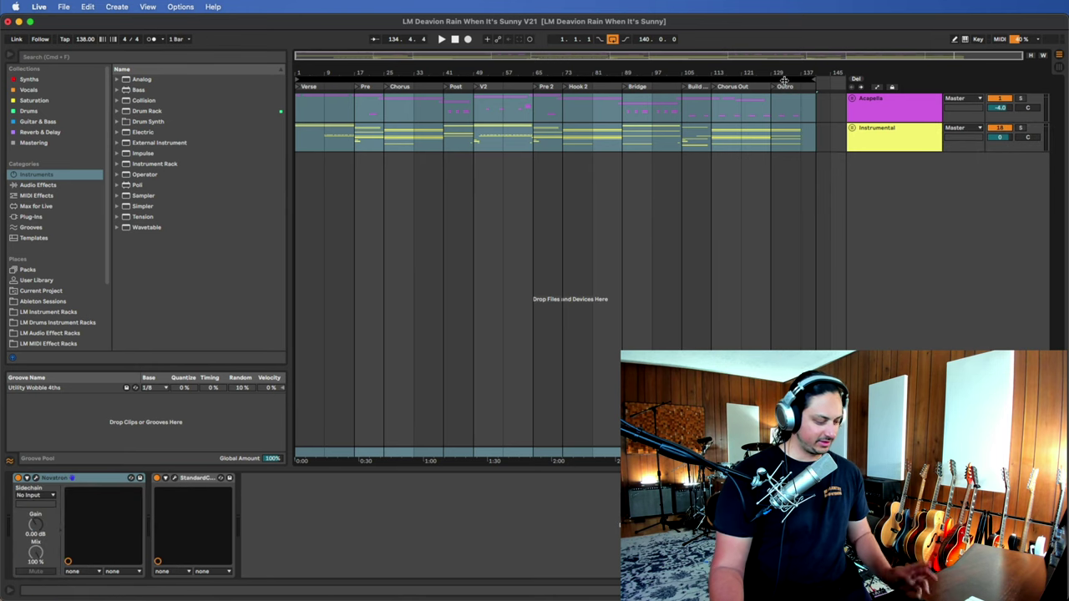
- Open Export Audio/Video and render All Individual Tracks at 48000 Hz
{"action": "key", "text": "shift+super+r"}
{"action": "left_click_drag", "start_coordinate": [605, 133], "coordinate": [584, 50]}
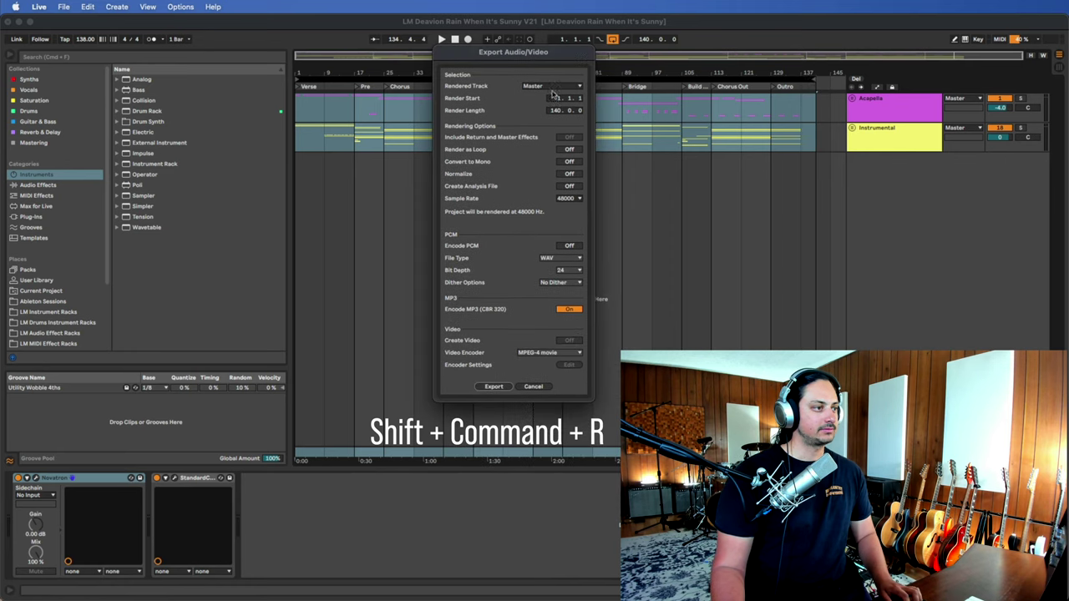
{"action": "left_click", "coordinate": [551, 86]}
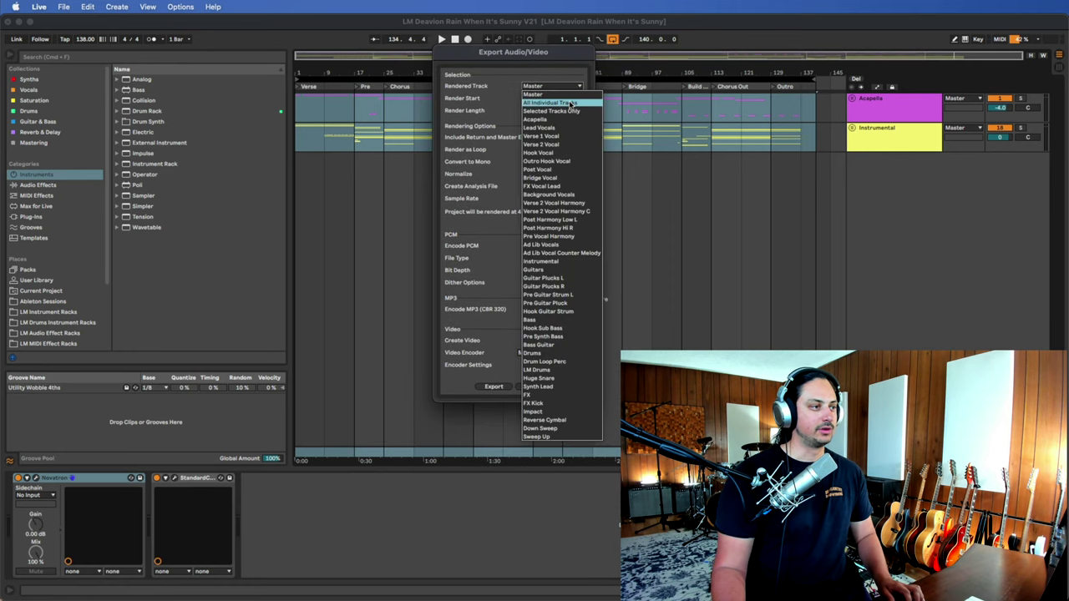
{"action": "left_click", "coordinate": [570, 102]}
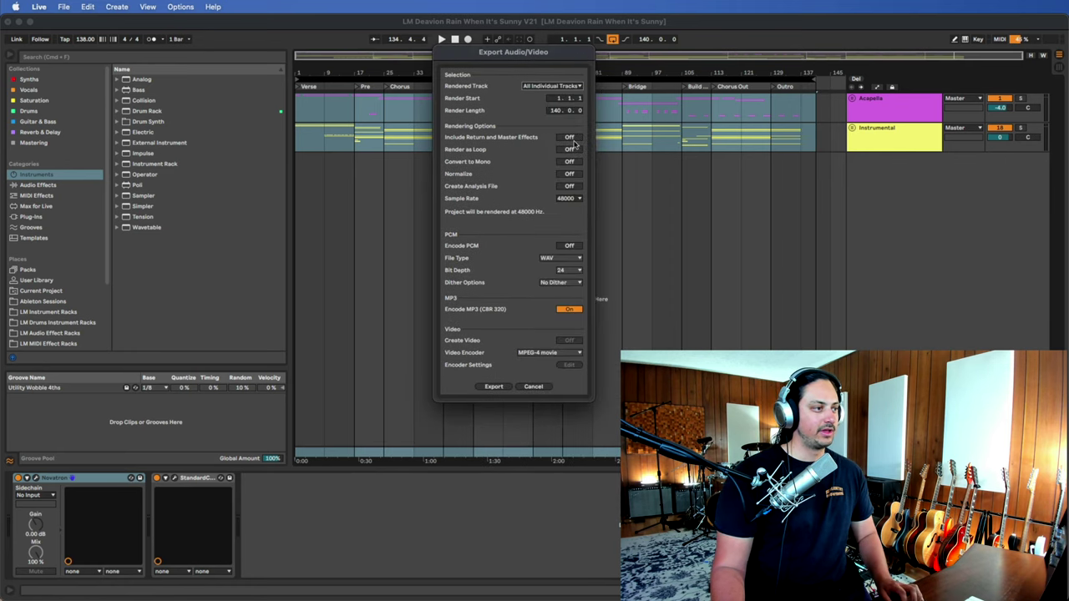
{"action": "left_click", "coordinate": [573, 199]}
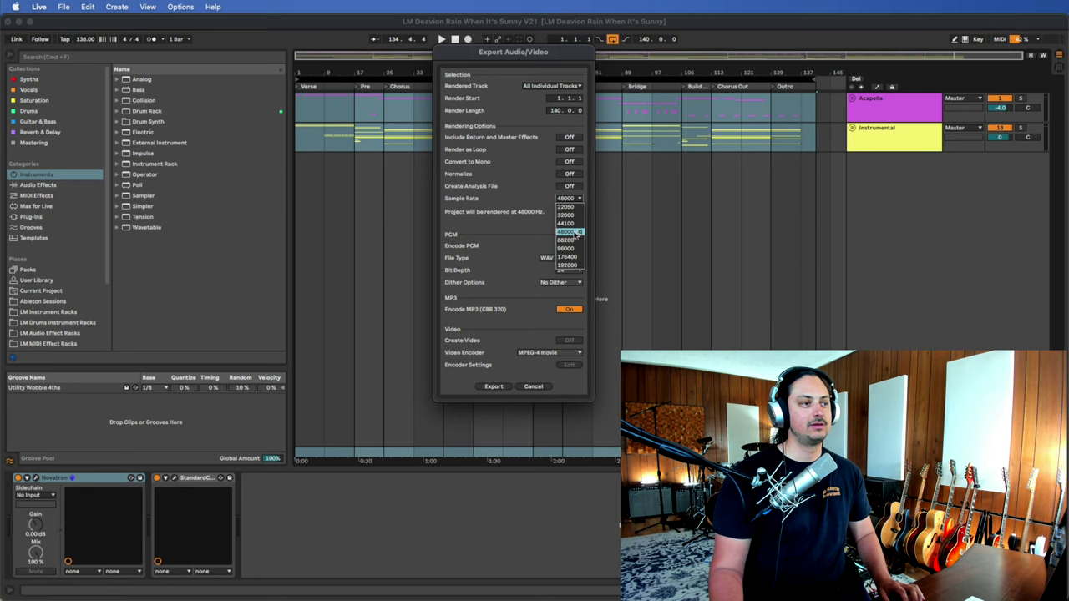
{"action": "left_click", "coordinate": [576, 234]}
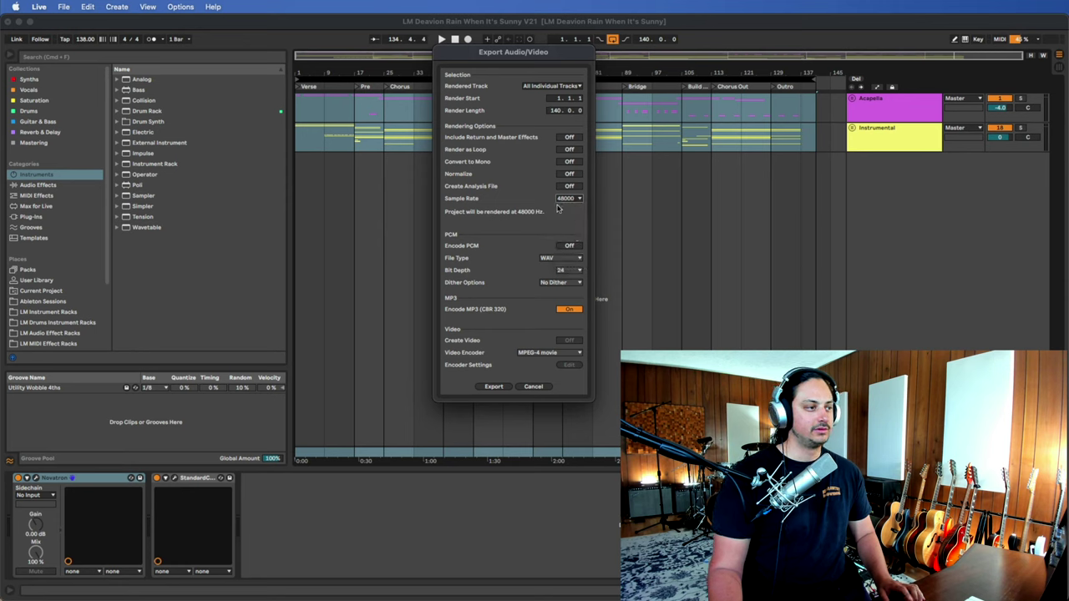
- Turn MP3 off, encode 24-bit WAV with No Dither, and export
{"action": "left_click", "coordinate": [570, 310]}
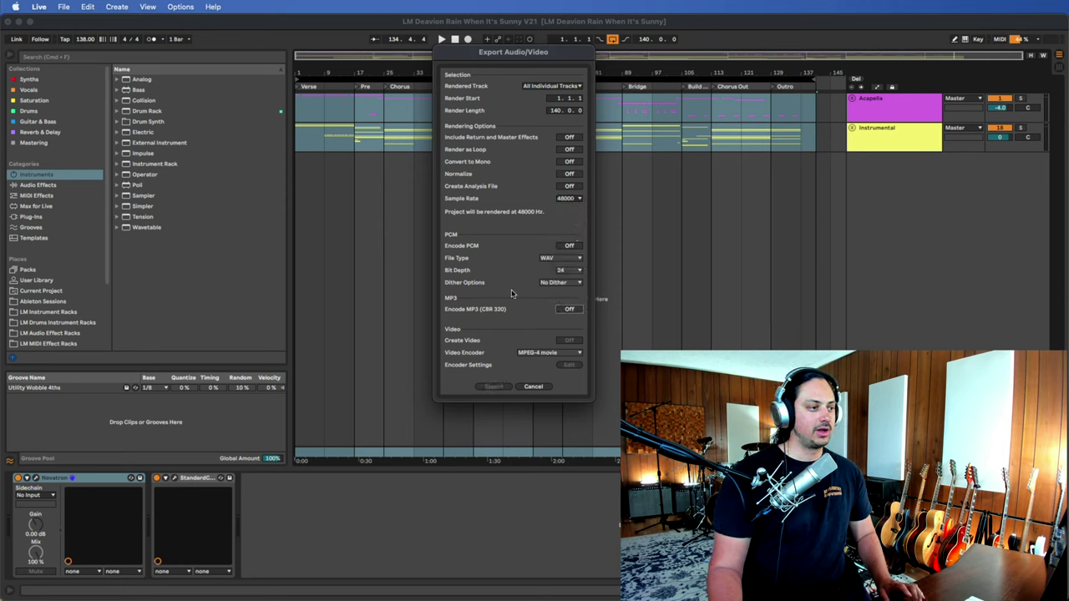
{"action": "left_click", "coordinate": [573, 246]}
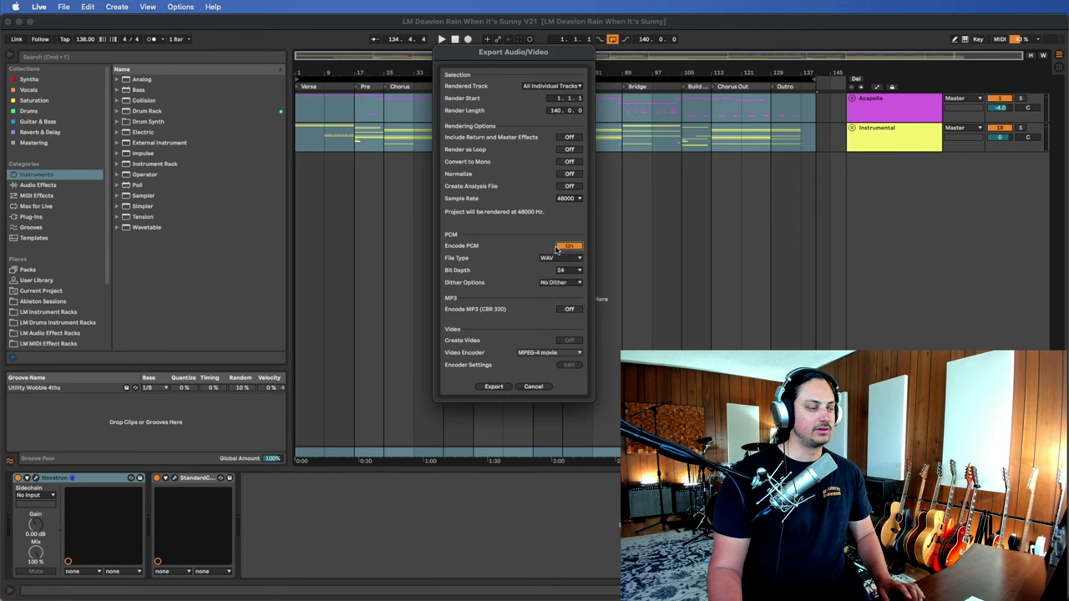
{"action": "left_click", "coordinate": [561, 259]}
{"action": "left_click", "coordinate": [561, 267]}
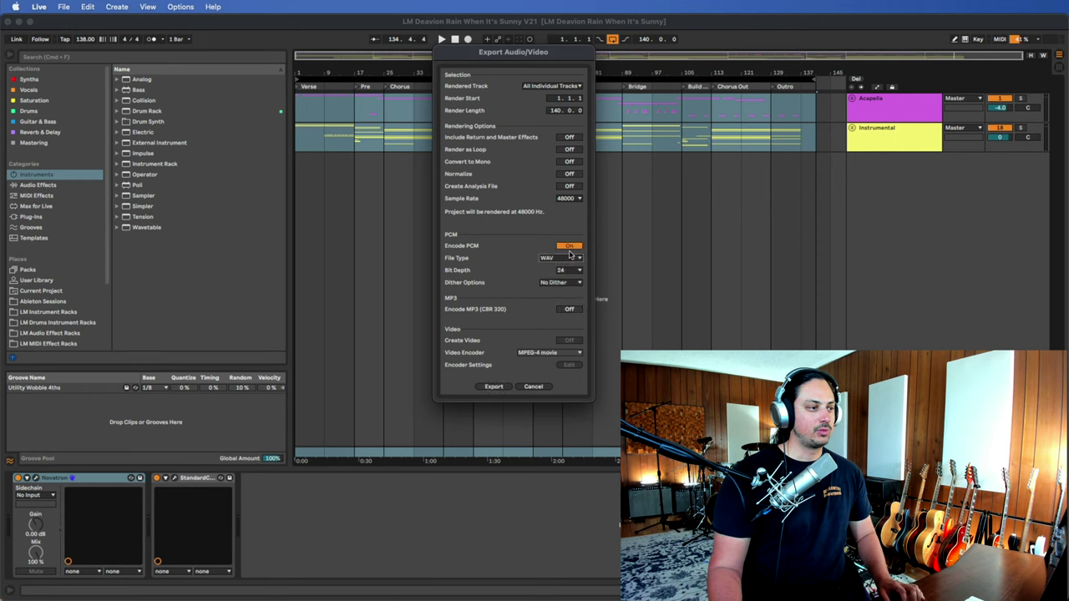
{"action": "left_click", "coordinate": [568, 271]}
{"action": "left_click", "coordinate": [570, 287]}
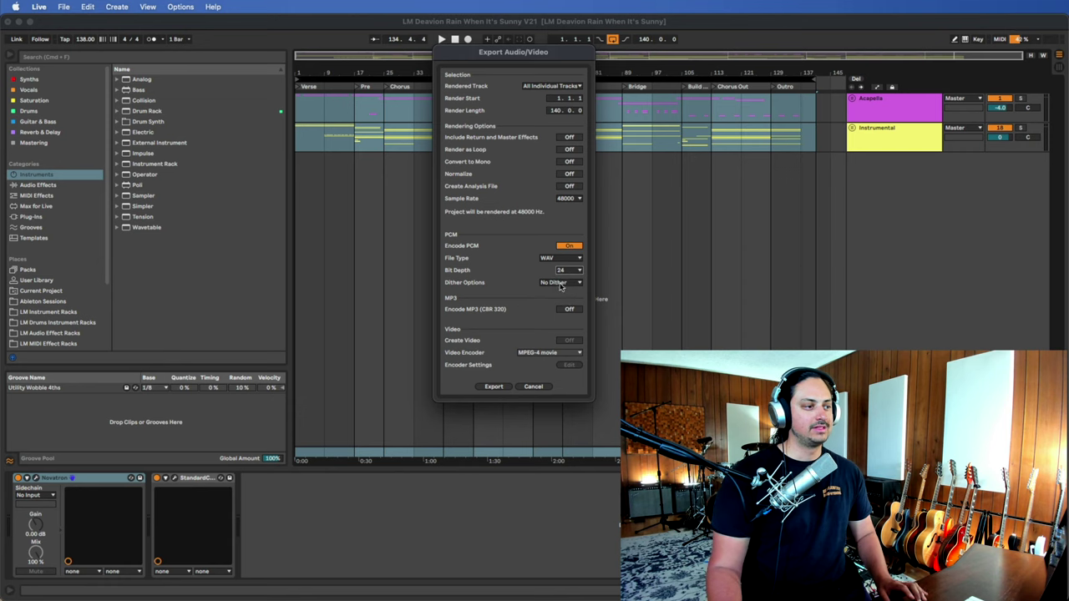
{"action": "left_click", "coordinate": [561, 283]}
{"action": "left_click", "coordinate": [567, 292]}
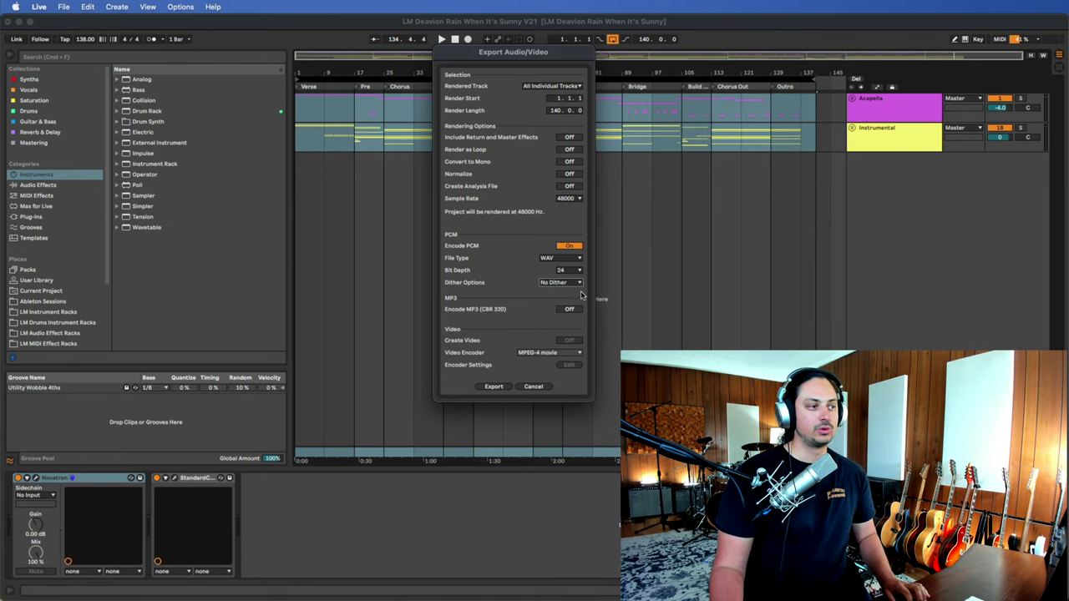
{"action": "left_click", "coordinate": [566, 199]}
{"action": "left_click", "coordinate": [566, 199]}
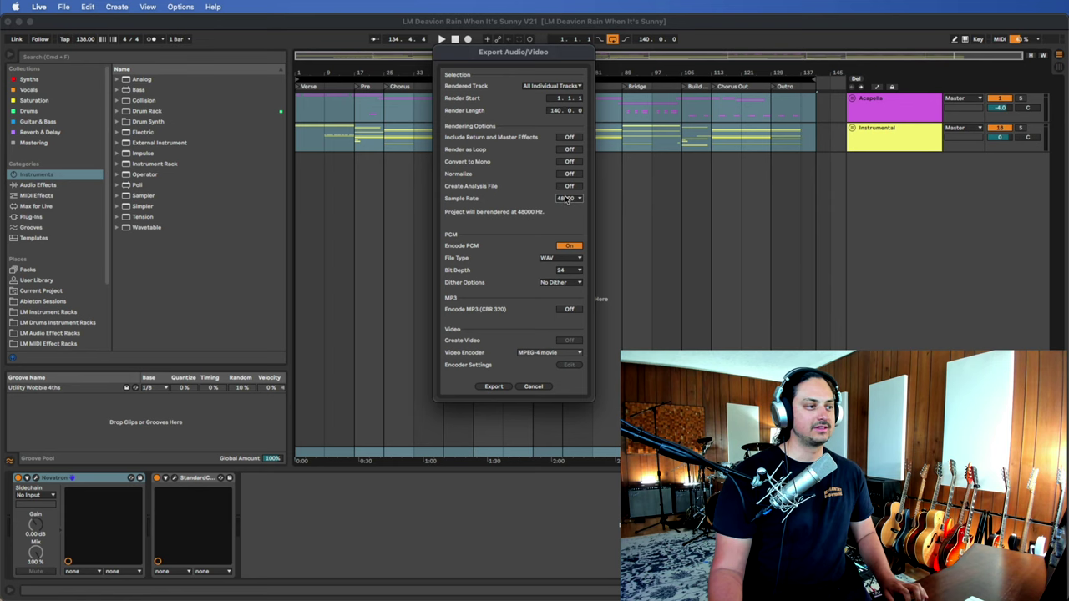
{"action": "left_click", "coordinate": [497, 387]}
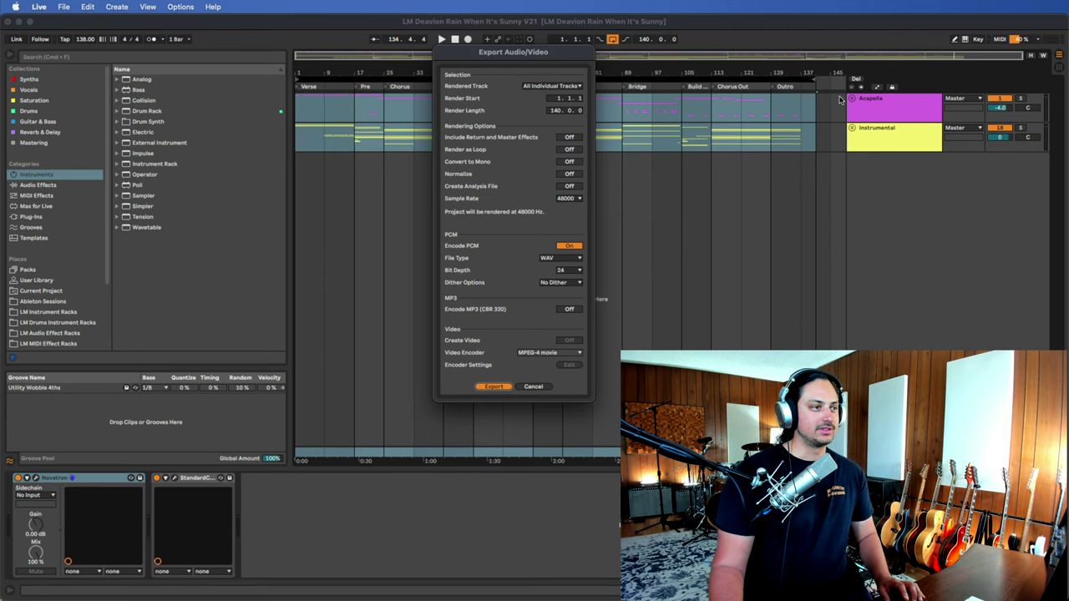
- Navigate the save dialog to 2023 Bounces and into its 2023 Bounces - Stems folder
{"action": "left_click", "coordinate": [783, 167]}
{"action": "left_click", "coordinate": [773, 179]}
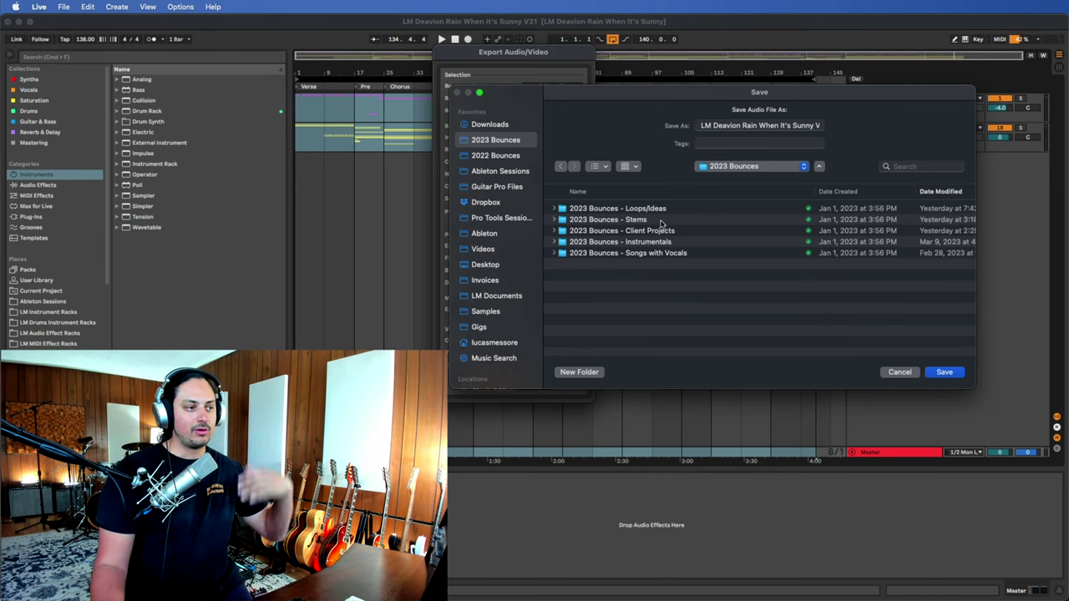
{"action": "left_click", "coordinate": [660, 220]}
{"action": "double_click", "coordinate": [661, 220]}
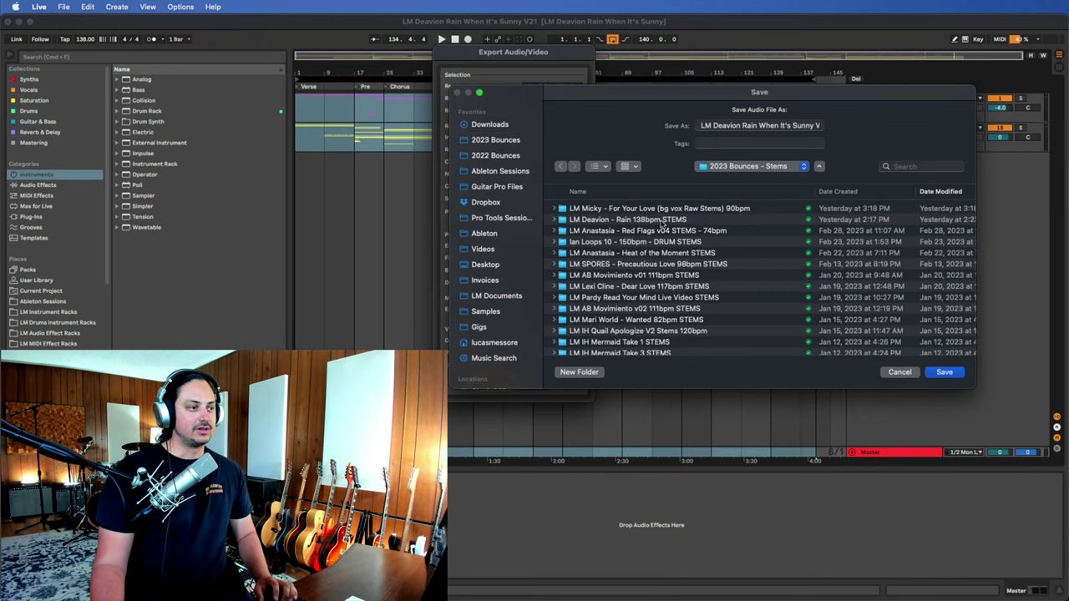
- Create a new folder named 'LM Deavion - Rain - V01 - 138bpm D Minor' inside 2023 Bounces - Stems
{"action": "left_click", "coordinate": [593, 373]}
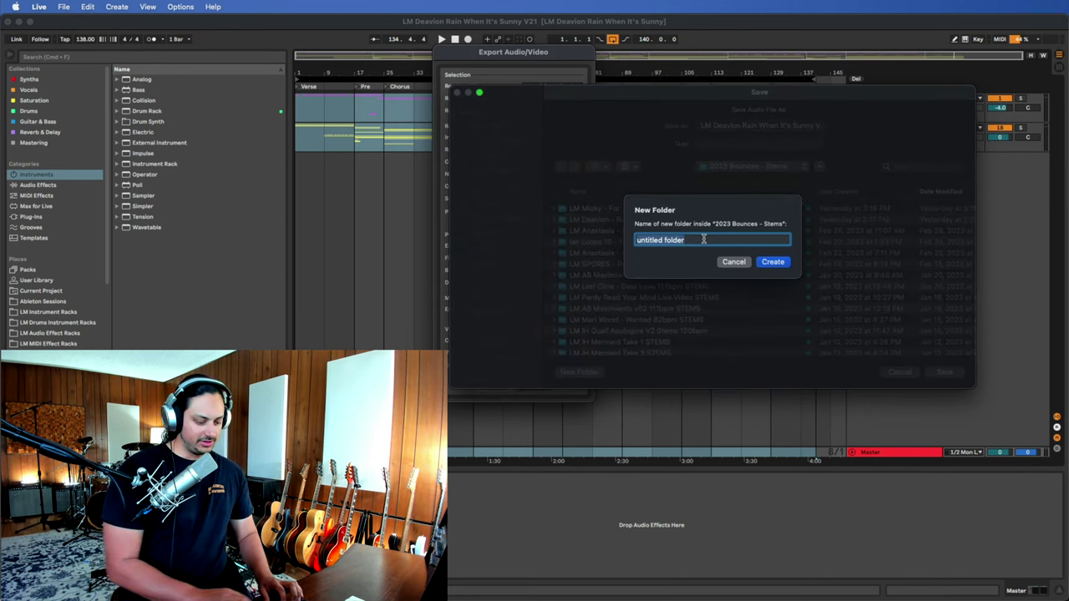
{"action": "type", "text": "LM"}
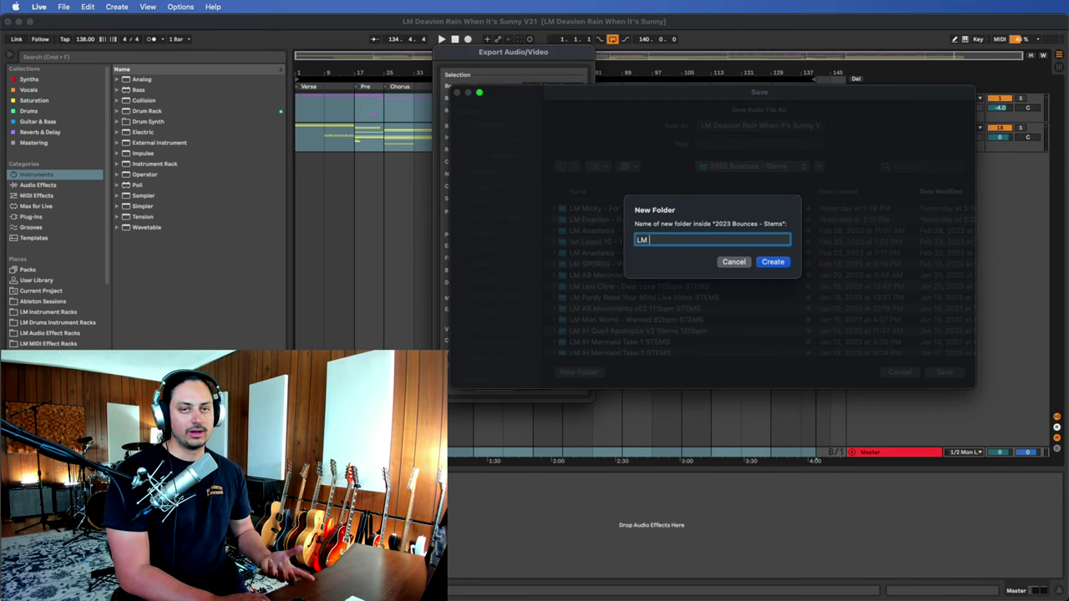
{"action": "type", "text": " Deavion - Rain - V01 138bpm"}
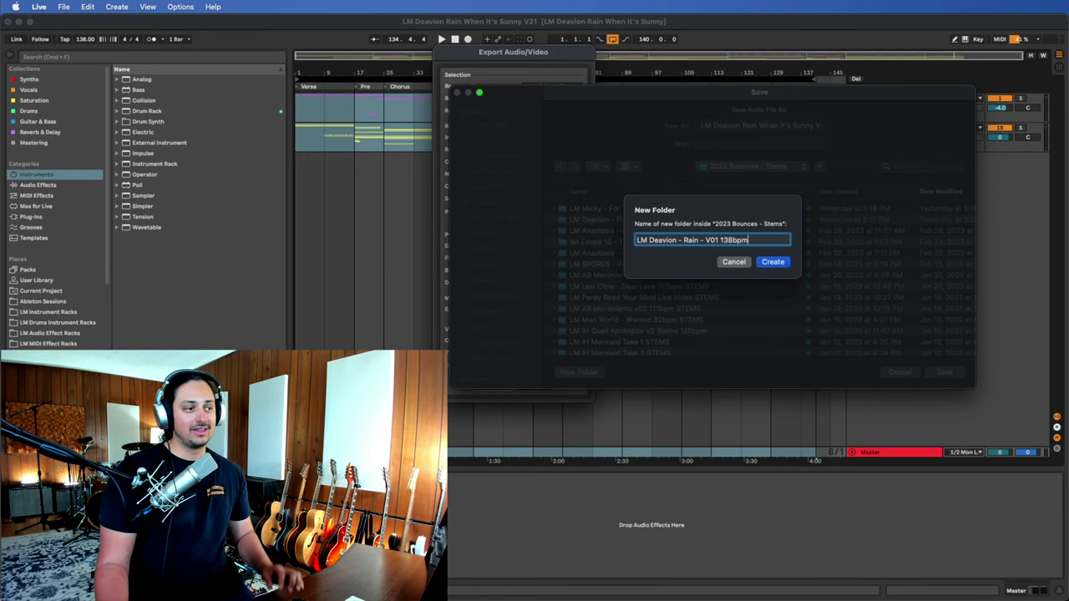
{"action": "type", "text": "Minor"}
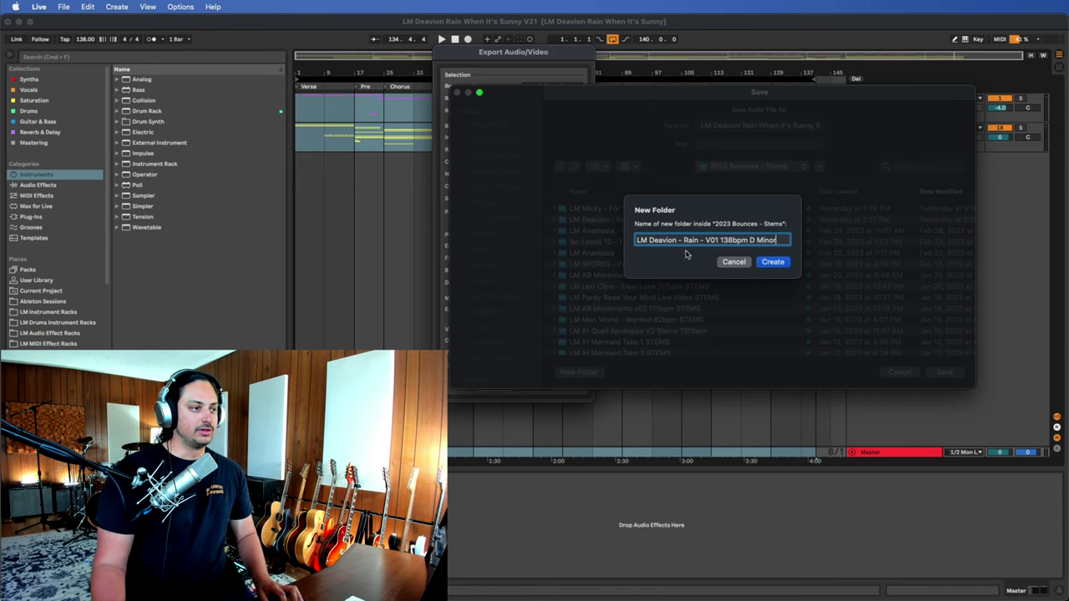
{"action": "left_click", "coordinate": [723, 240]}
{"action": "type", "text": "-"}
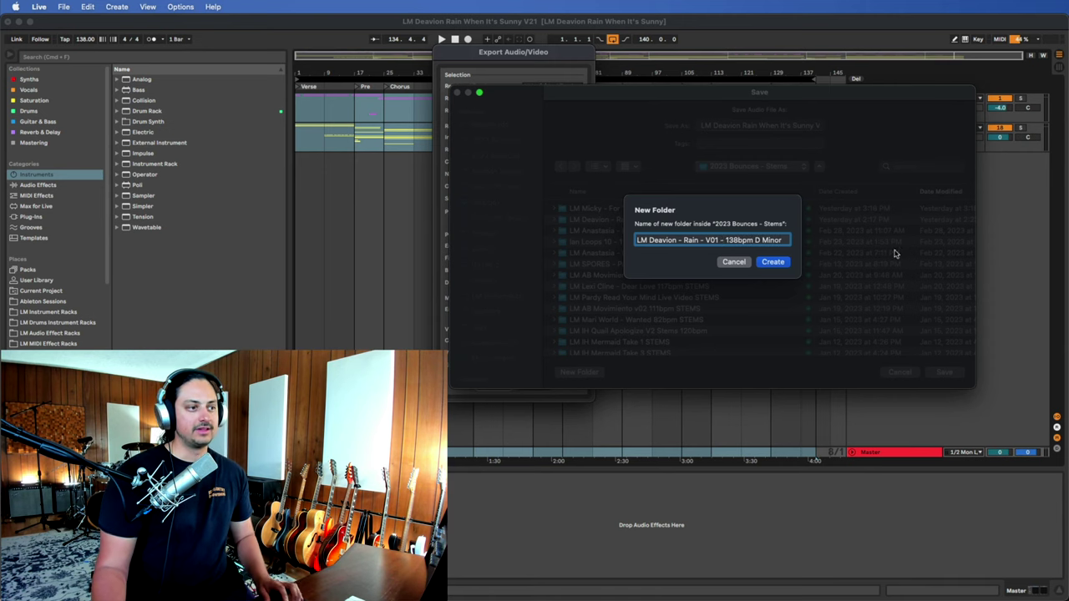
{"action": "left_click", "coordinate": [779, 263]}
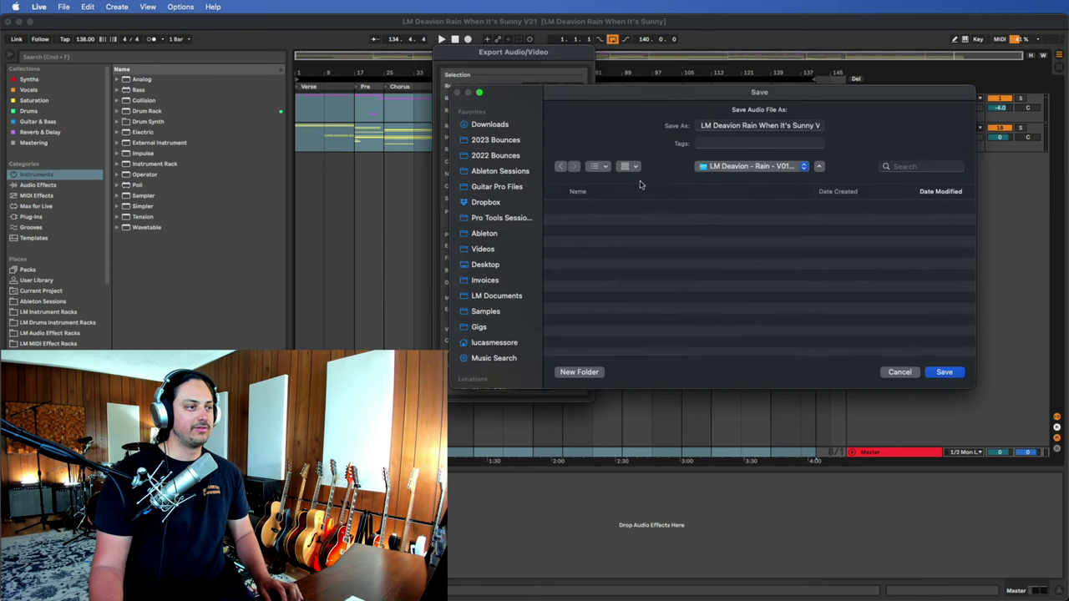
- Clear the export file name and render every track as separate 48000 Hz WAV stems into the new folder
{"action": "left_click", "coordinate": [780, 125]}
{"action": "key", "text": "super+a"}
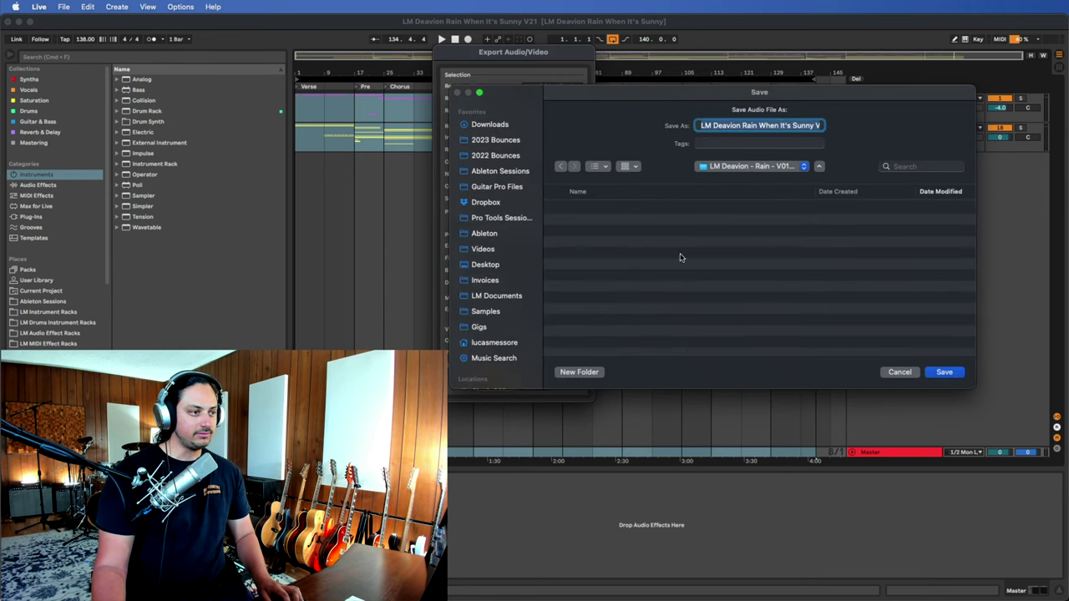
{"action": "key", "text": "BackSpace"}
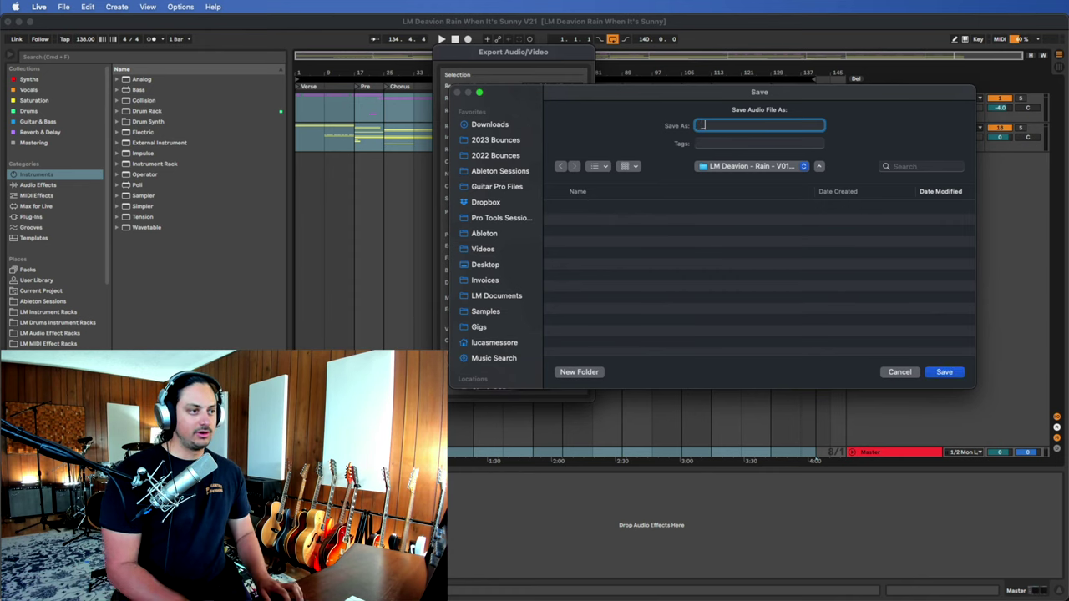
{"action": "left_click", "coordinate": [956, 376]}
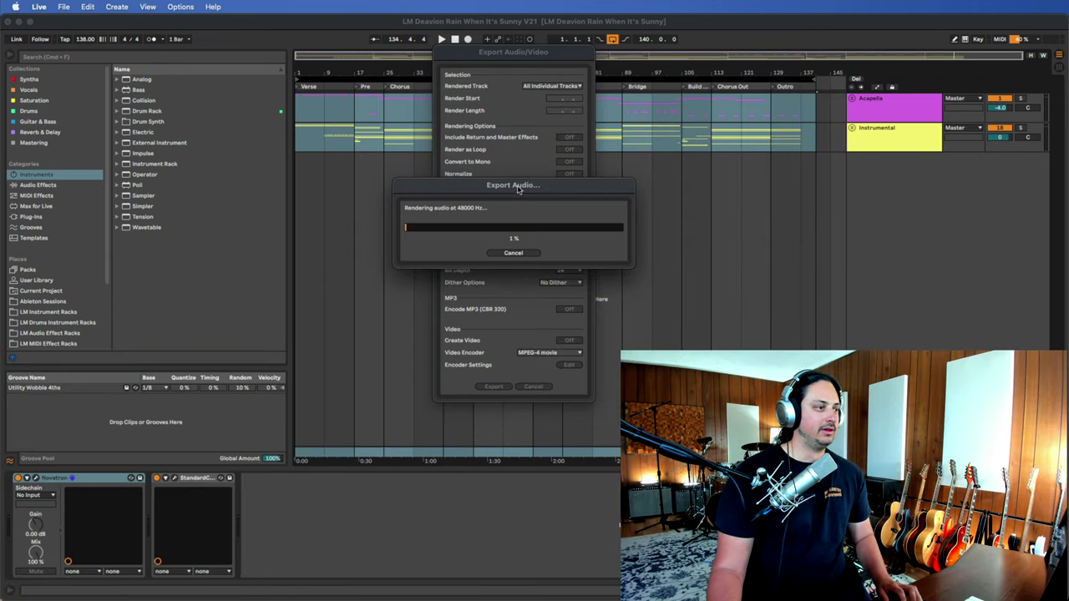
{"action": "left_click_drag", "start_coordinate": [520, 188], "coordinate": [707, 188]}
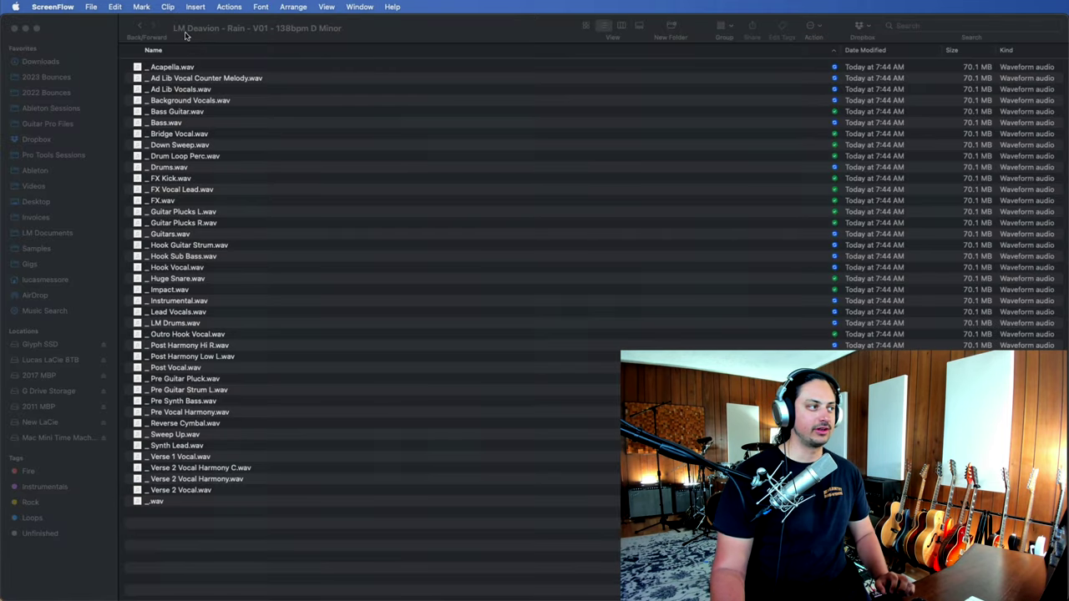
{"action": "left_click", "coordinate": [186, 35]}
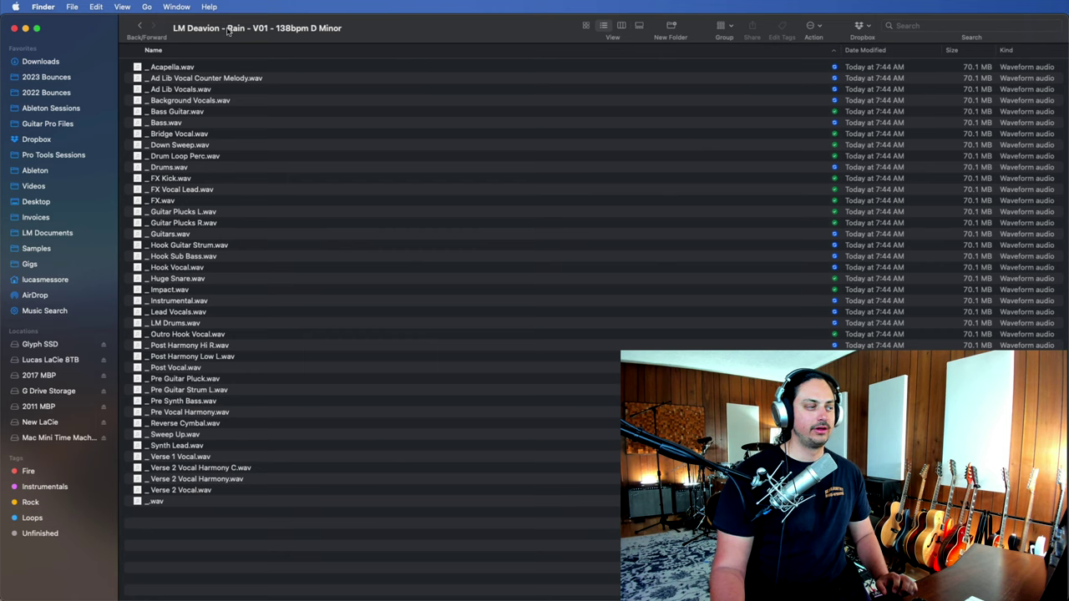
{"action": "left_click", "coordinate": [235, 66]}
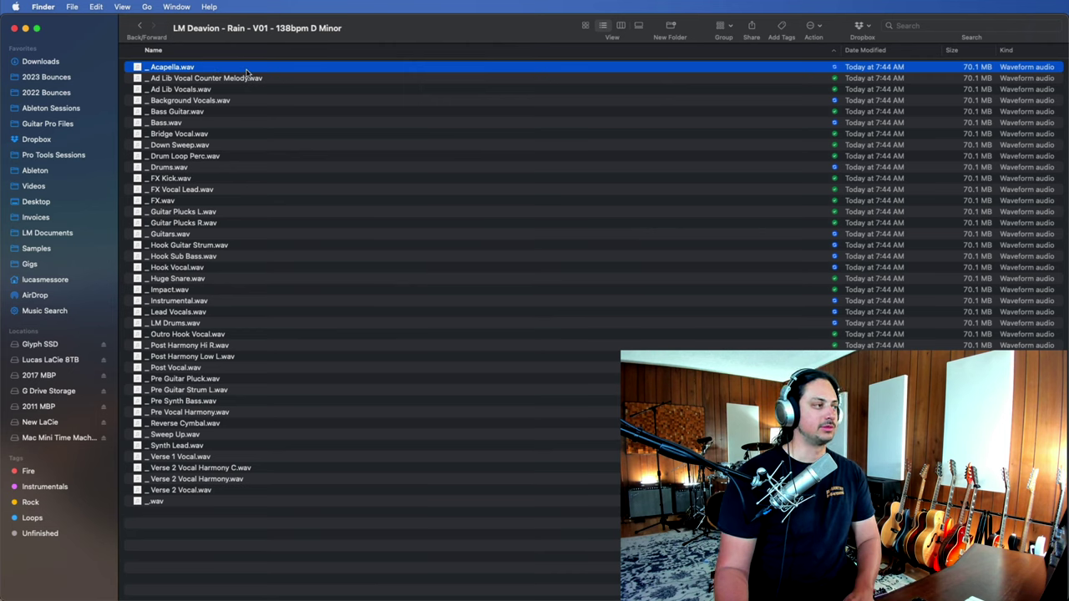
{"action": "left_click", "coordinate": [262, 92]}
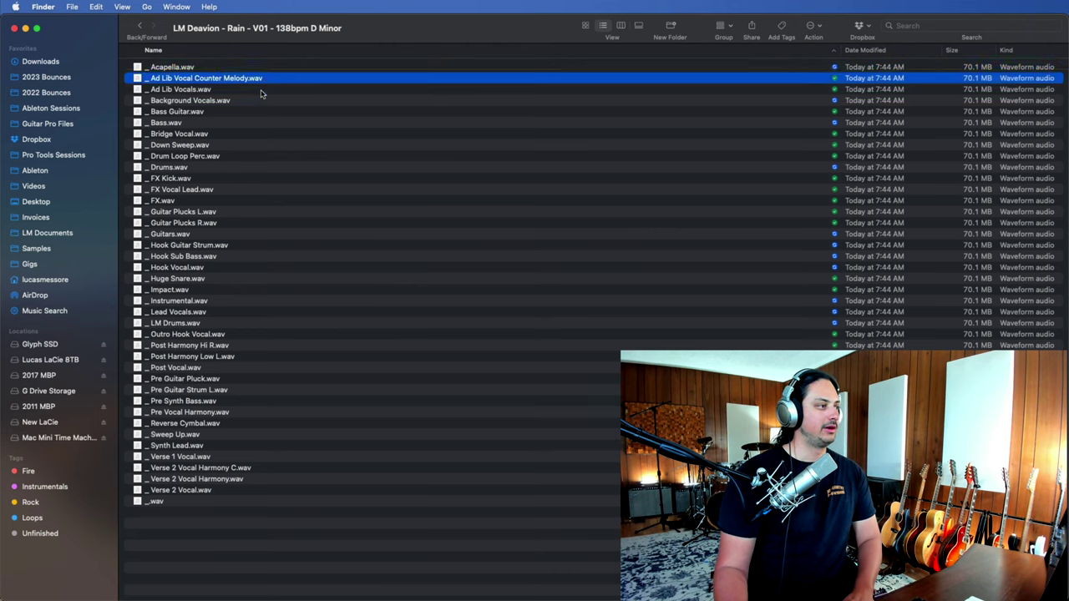
{"action": "key", "text": "Down"}
{"action": "key", "text": "Down"}
{"action": "key", "text": "Down"}
{"action": "key", "text": "Down"}
{"action": "key", "text": "Down"}
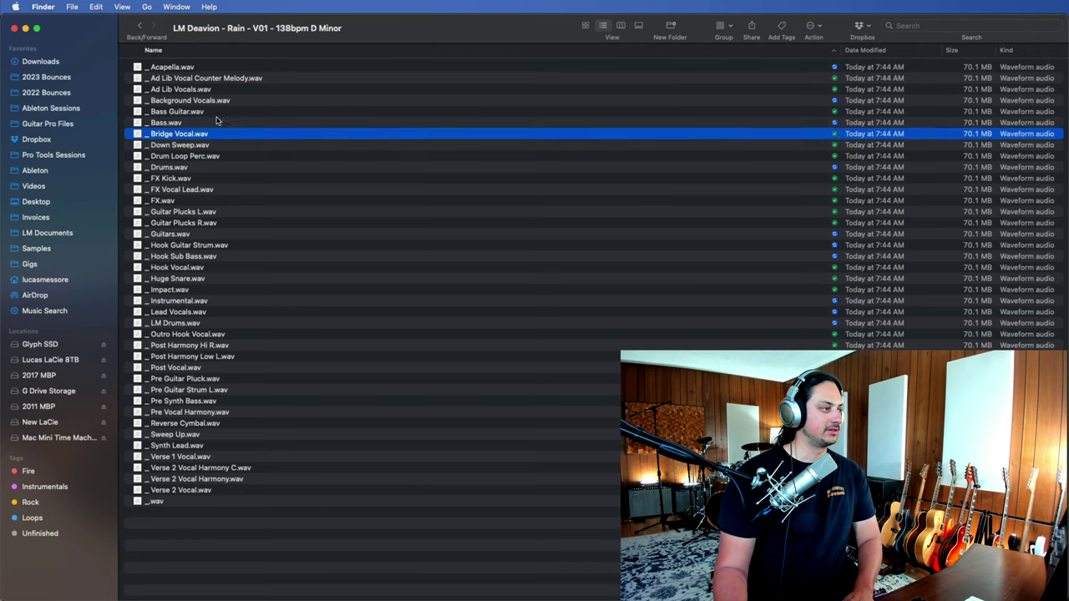
{"action": "left_click", "coordinate": [170, 50]}
{"action": "left_click", "coordinate": [170, 50]}
{"action": "key", "text": "Down"}
{"action": "key", "text": "Down"}
{"action": "key", "text": "Down"}
{"action": "key", "text": "Down"}
{"action": "key", "text": "Down"}
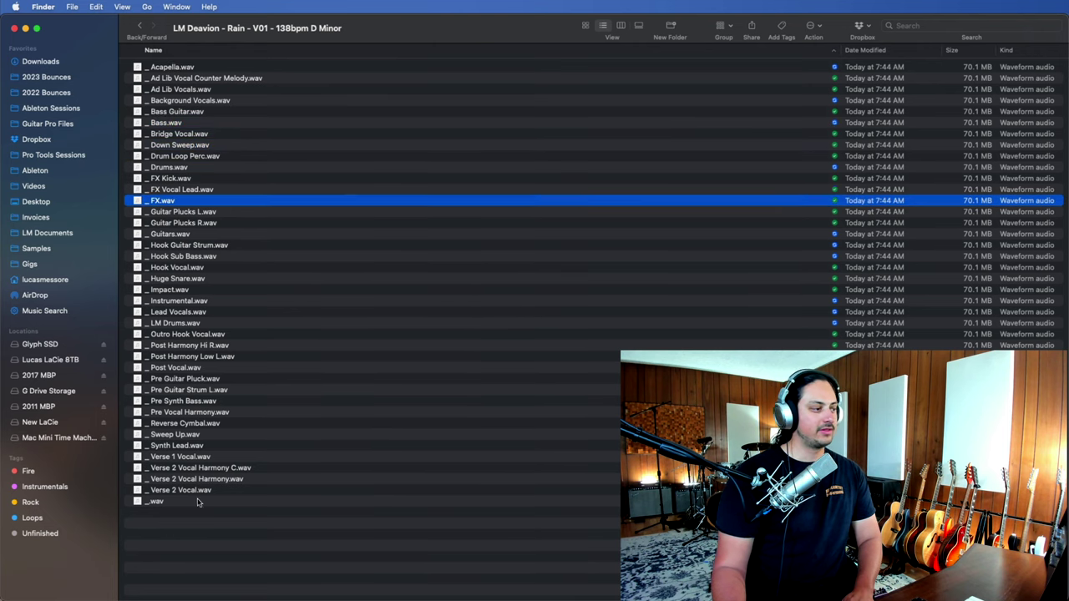
{"action": "left_click", "coordinate": [166, 510]}
{"action": "left_click", "coordinate": [168, 502]}
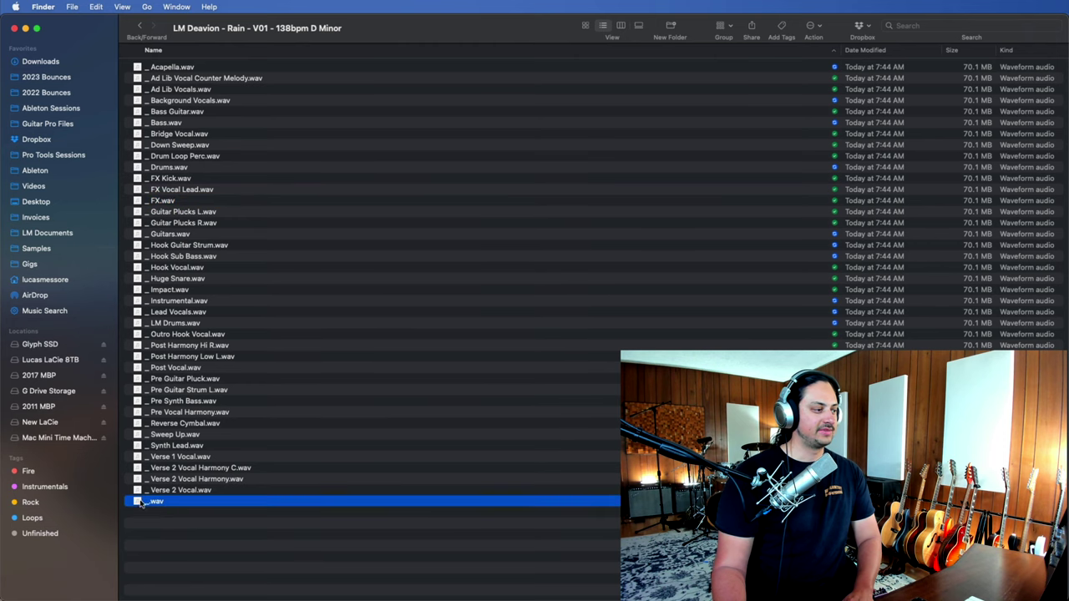
- Rename _.wav to 'LM Deavion - Rain - V01 - 138bpm REFERENCE.wav' and return to 2023 Bounces - Stems
{"action": "key", "text": "Return"}
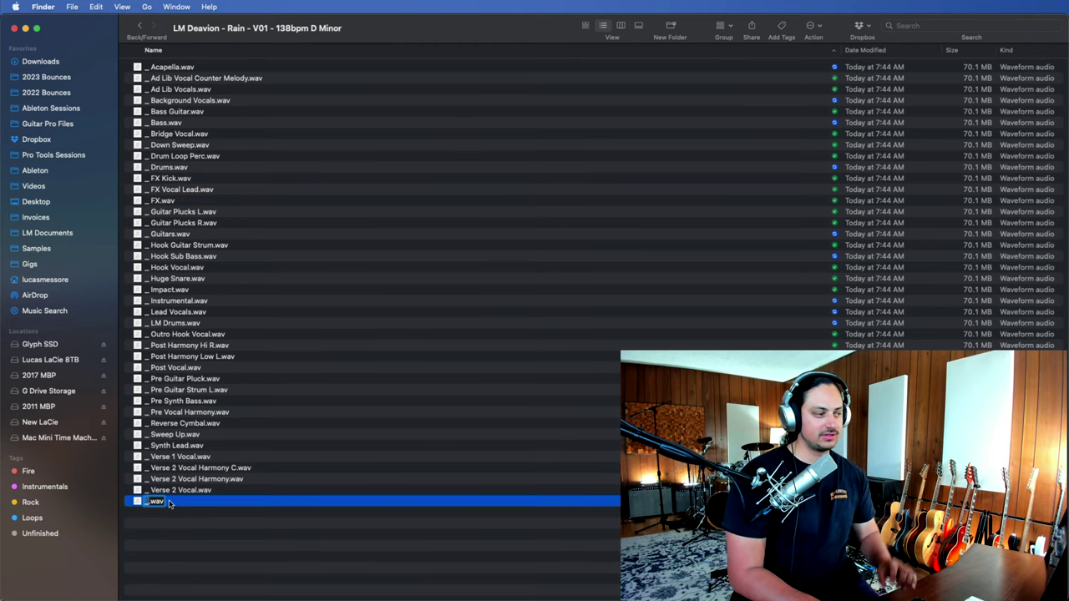
{"action": "key", "text": "BackSpace"}
{"action": "type", "text": "REF"}
{"action": "key", "text": "Up"}
{"action": "type", "text": "LM Deavion - Rain - V01 - 138bpm"}
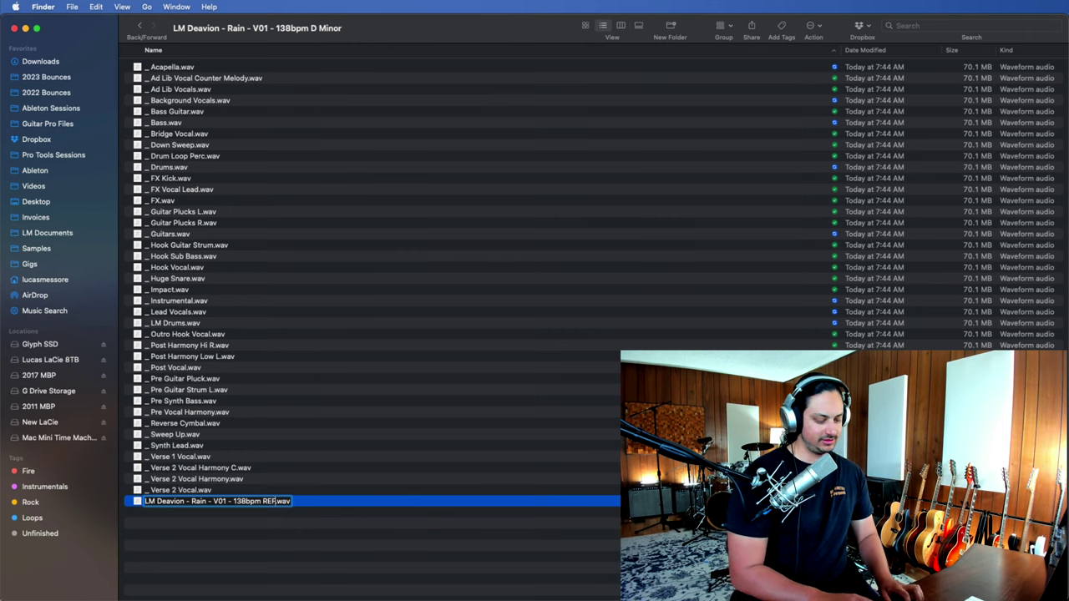
{"action": "type", "text": "ERENCE"}
{"action": "key", "text": "Return"}
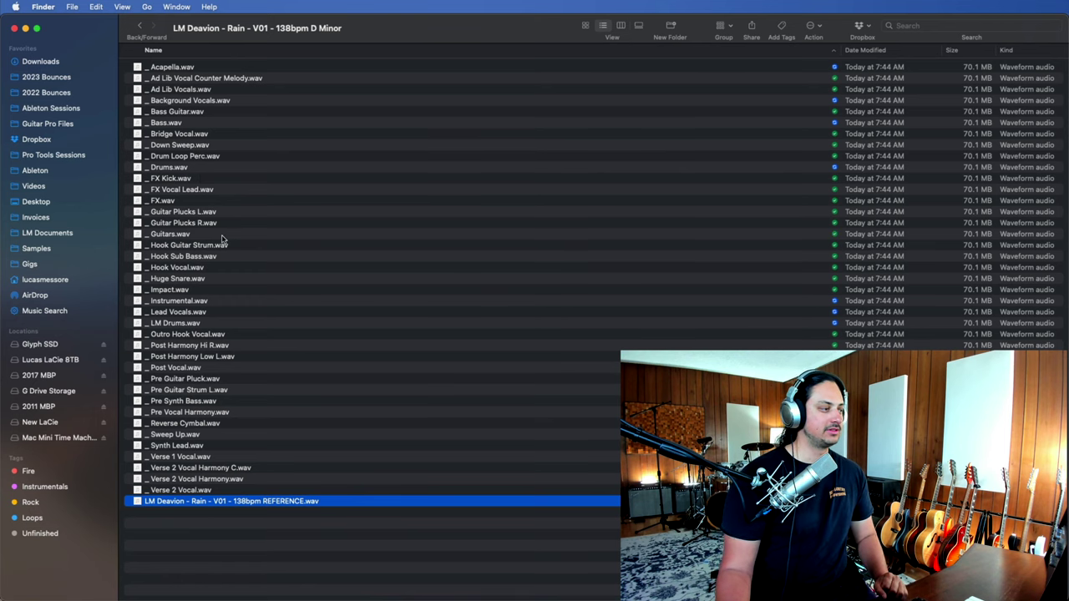
{"action": "key", "text": "super+bracketleft"}
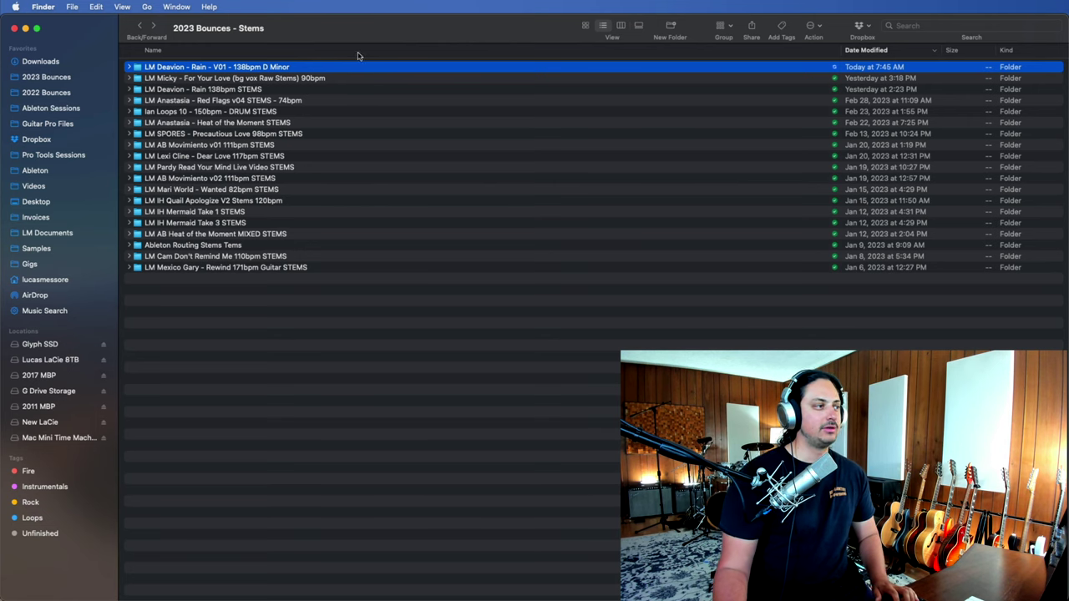
- Copy the Dropbox link for the 'LM Deavion - Rain - V01 - 138bpm D Minor' stems folder
{"action": "right_click", "coordinate": [330, 69]}
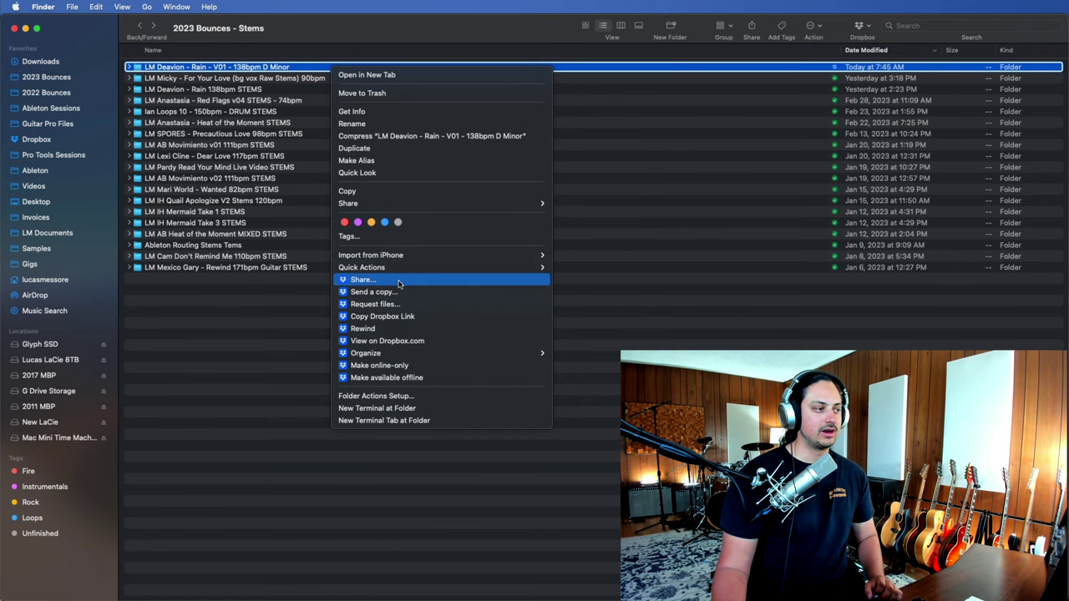
{"action": "left_click", "coordinate": [398, 283]}
{"action": "left_click", "coordinate": [569, 106]}
{"action": "right_click", "coordinate": [568, 70]}
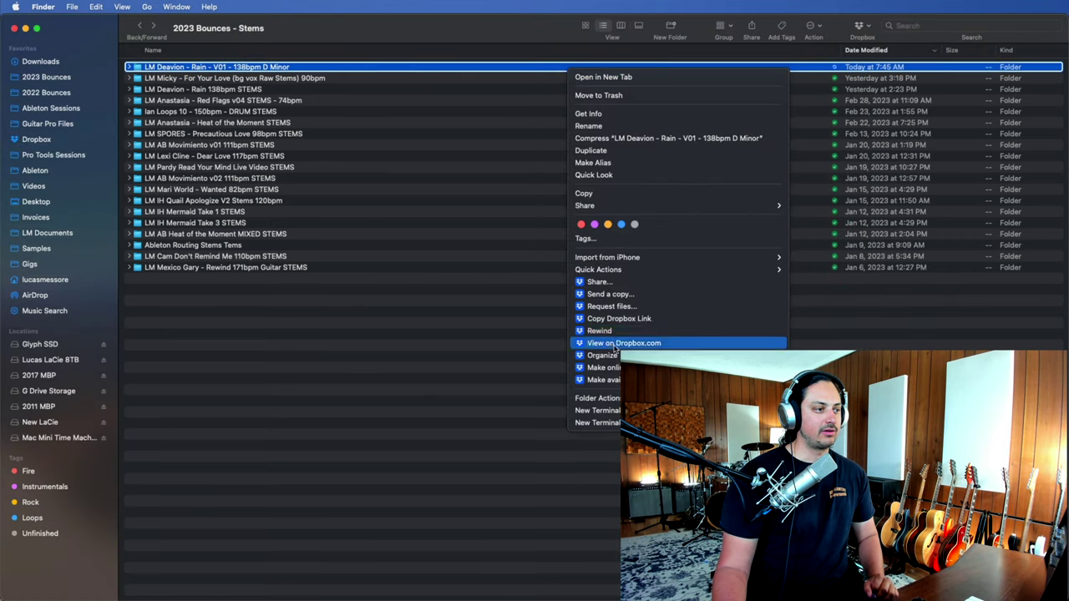
{"action": "left_click", "coordinate": [626, 319]}
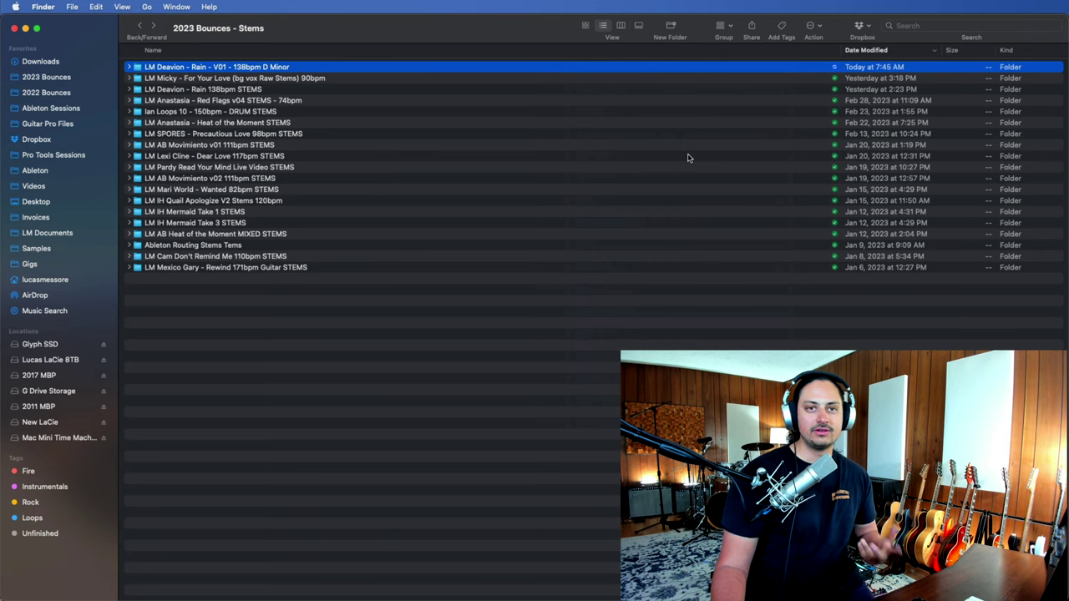
{"action": "right_click", "coordinate": [586, 70]}
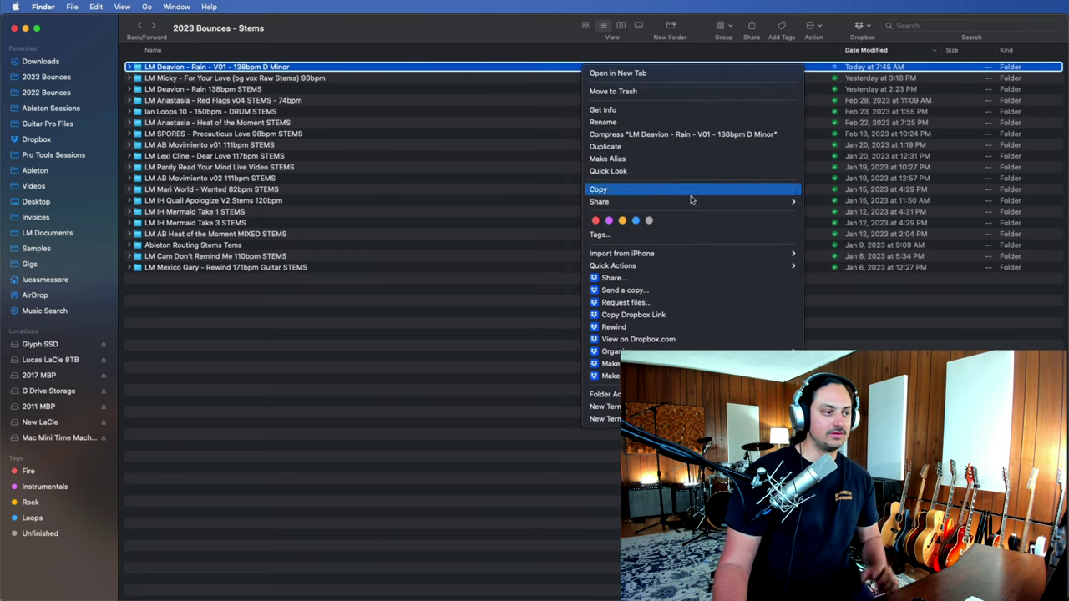
{"action": "left_click", "coordinate": [657, 316]}
{"action": "mouse_move", "coordinate": [400, 588]}
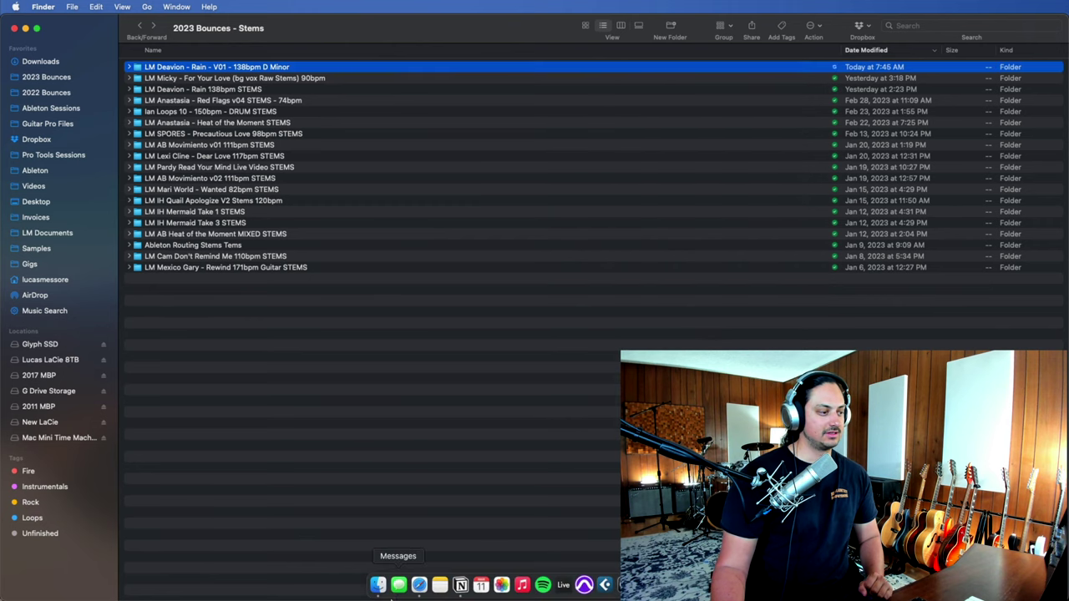
{"action": "left_click", "coordinate": [514, 433]}
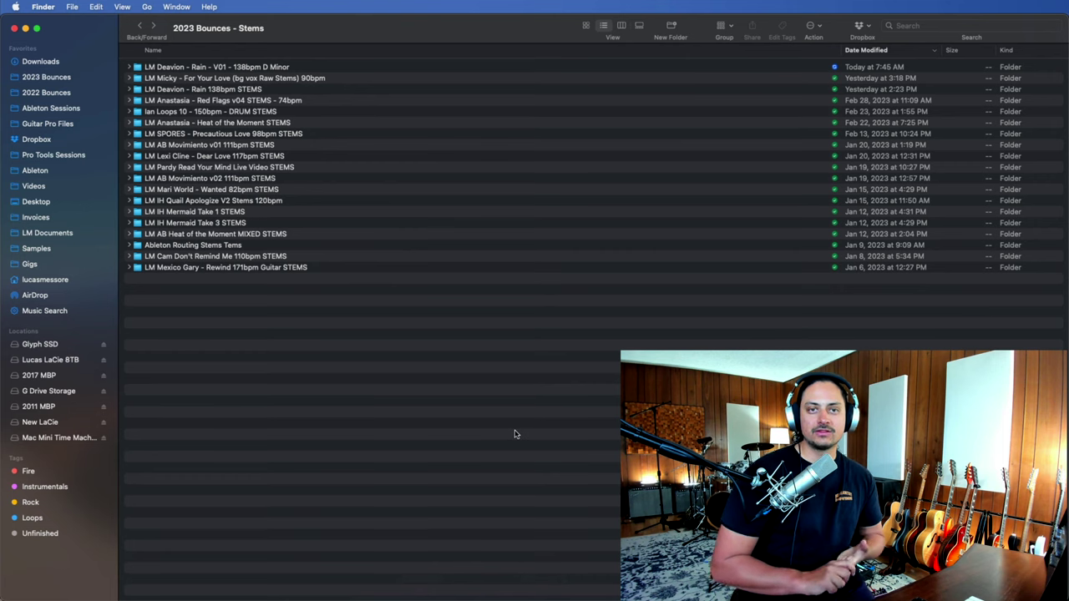